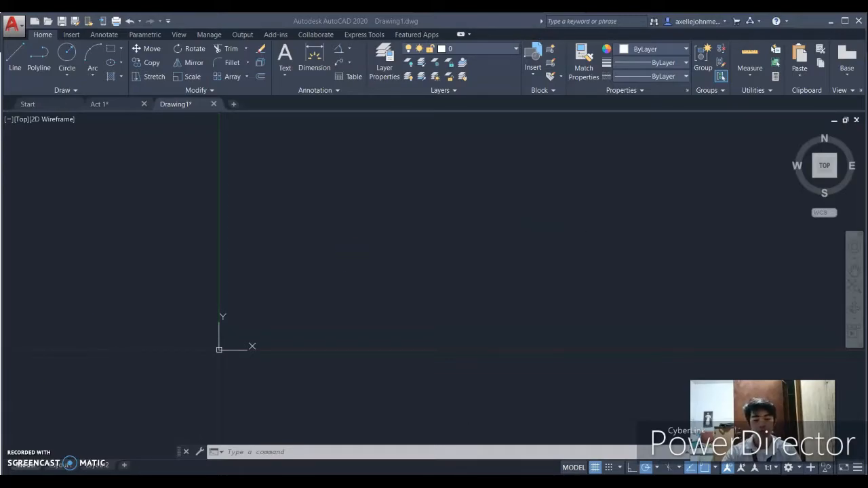
- Check the dimensioned reference image, and draw the outline's base line from absolute point 1,1 to 4.1,1
key("alt+Tab")
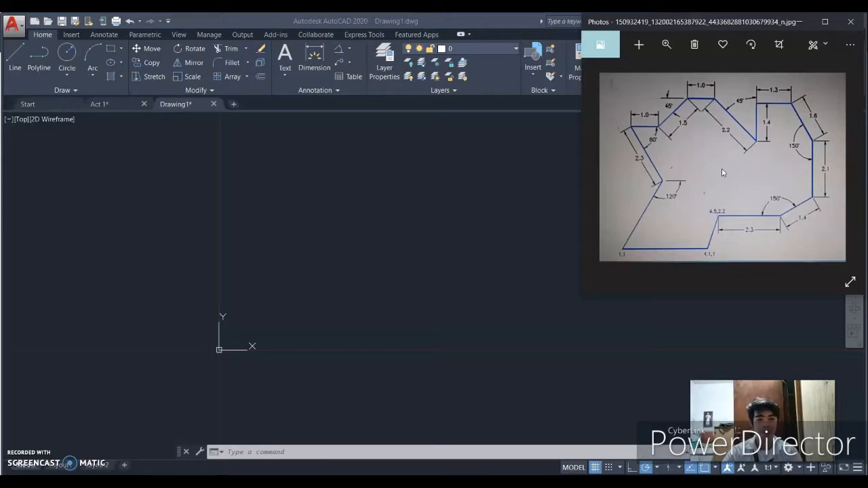
left_click(80, 20)
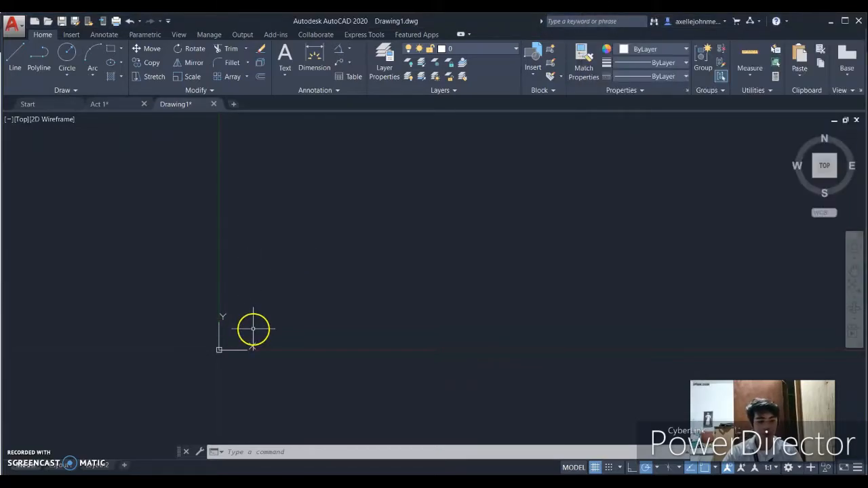
left_click(15, 64)
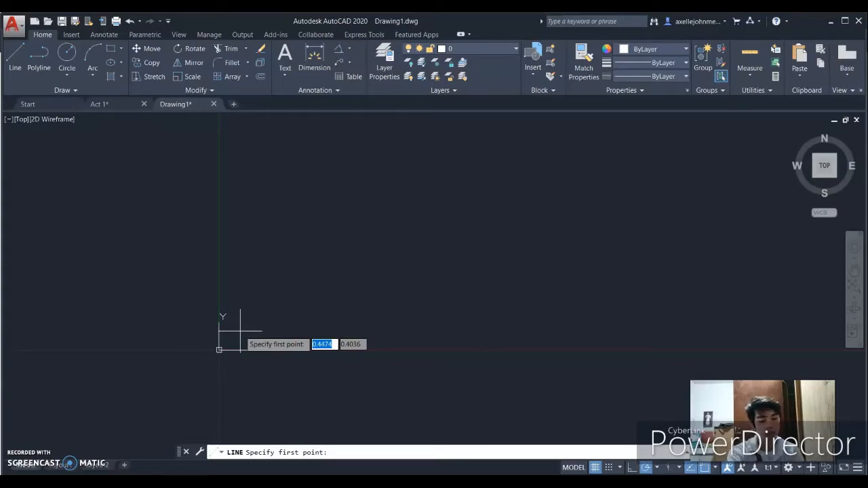
type("1")
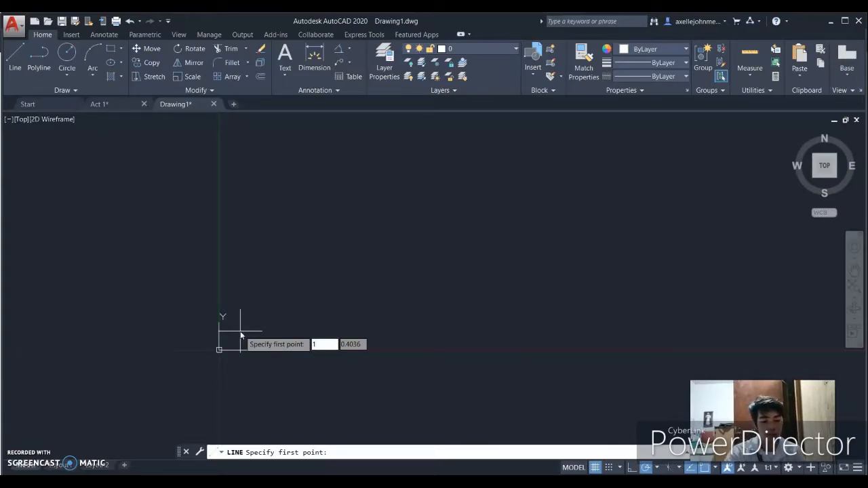
key("Tab")
type("1")
key("Return")
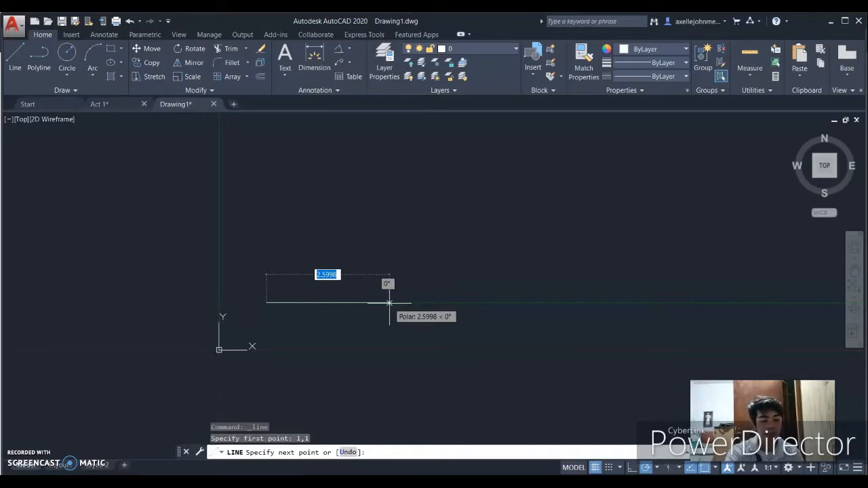
type("#")
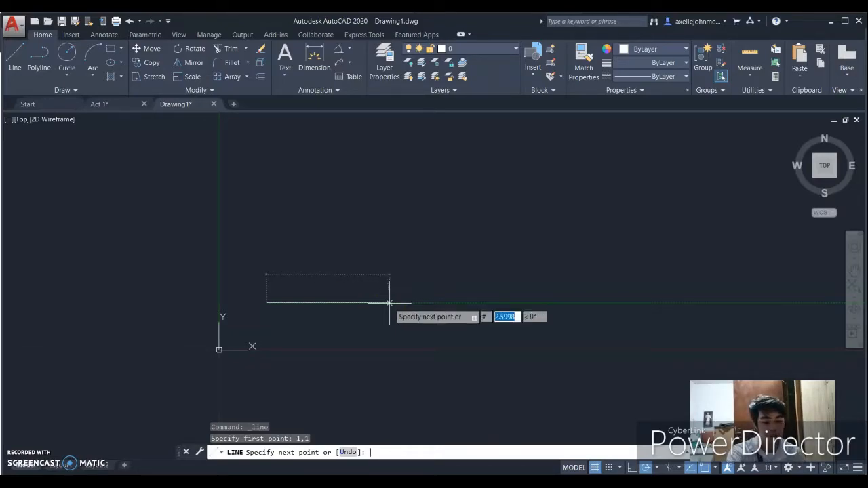
type("4.1")
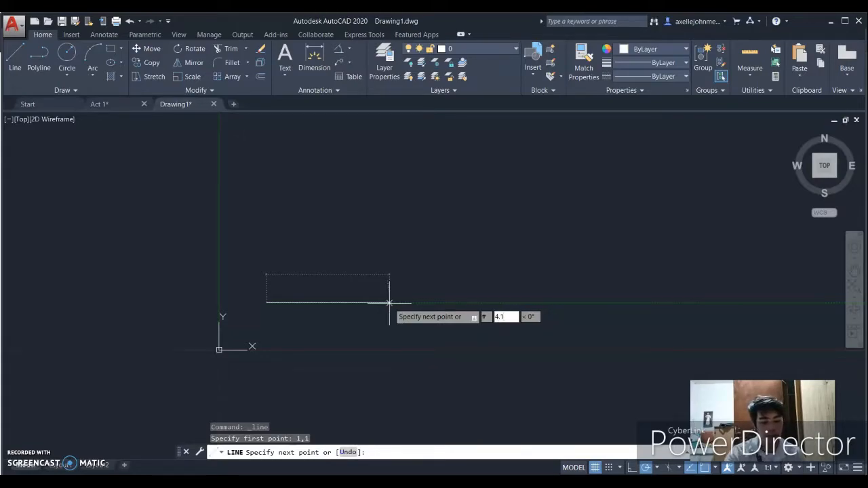
type(",")
type("1")
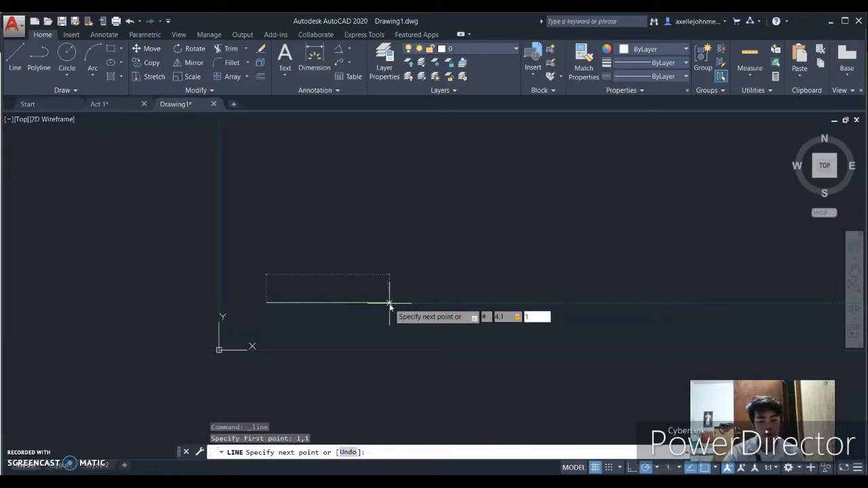
key("Return")
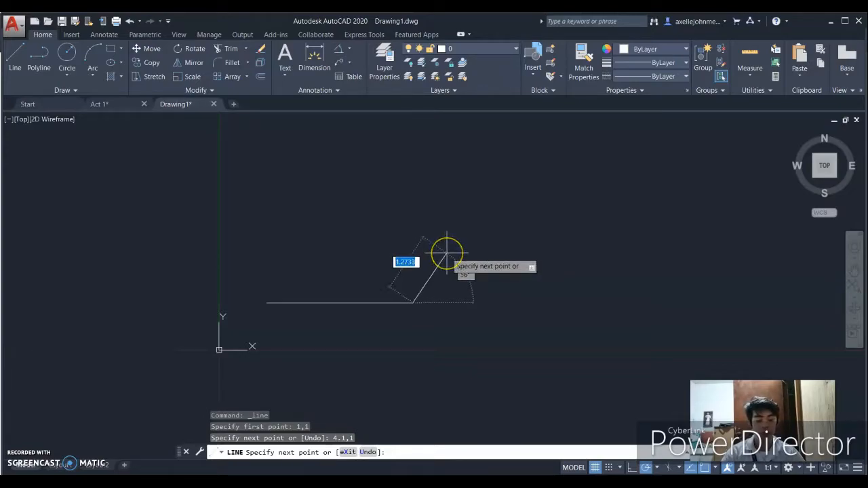
- Continue the line from the base's right end to absolute point 4.5,2.2
type("#")
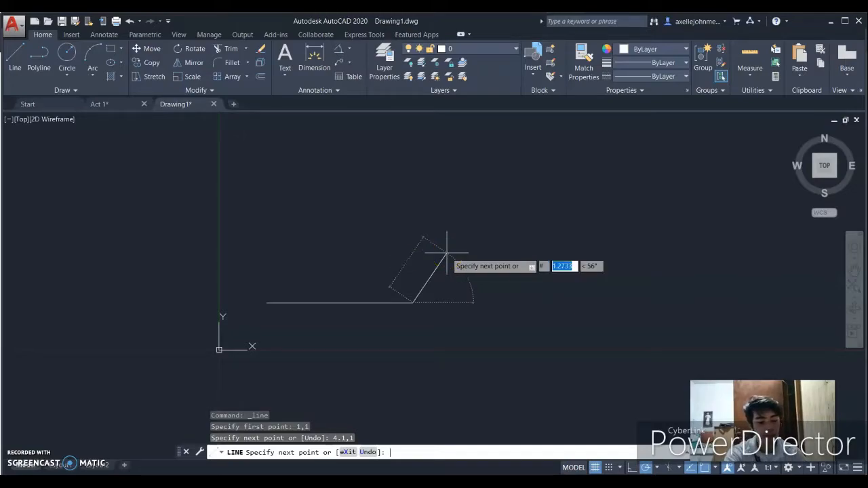
type("4")
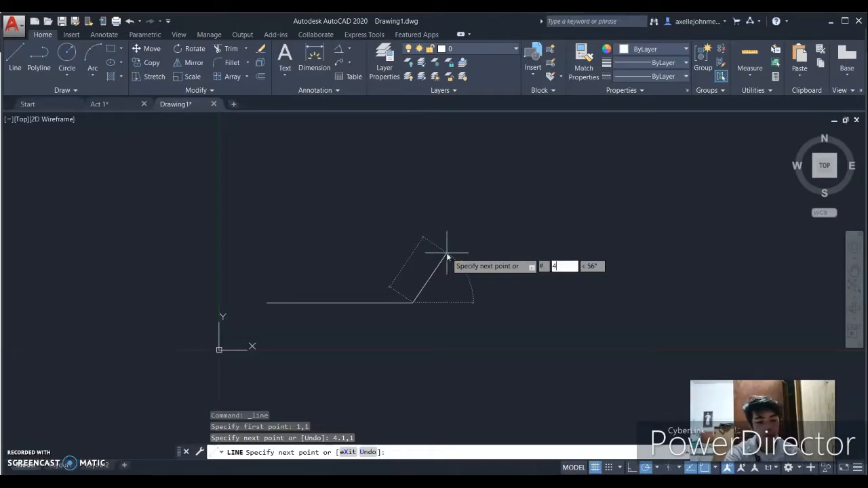
type(".5")
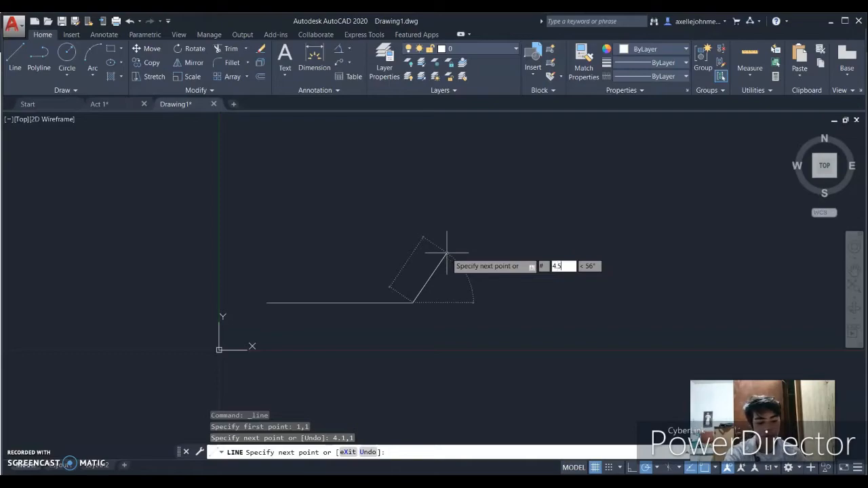
key("Tab")
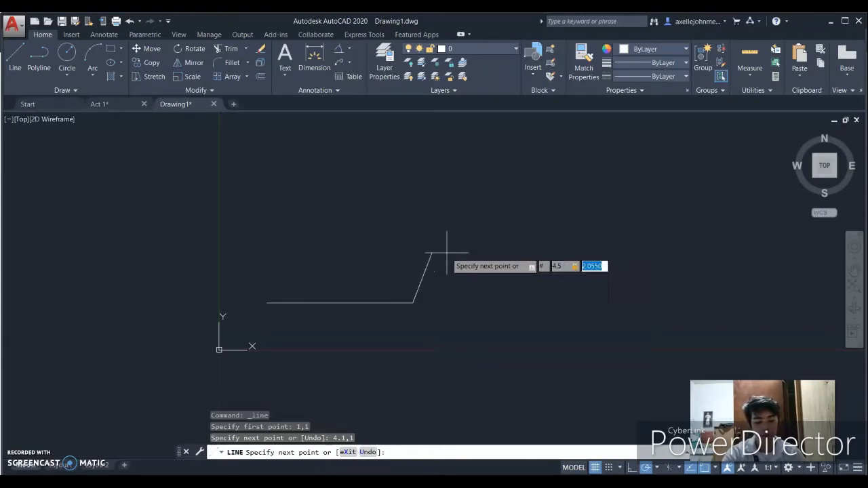
type("2")
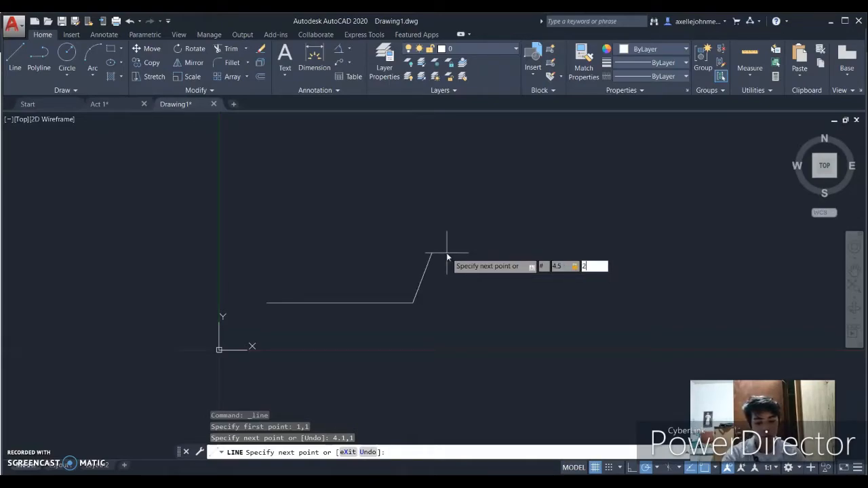
type(".2")
key("Return")
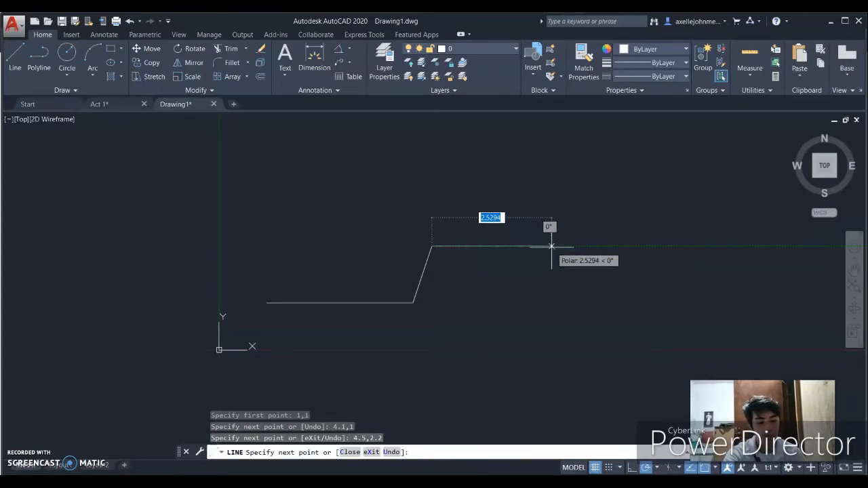
- Add a horizontal segment 2.3 units long running right from point 4.5,2.2
type("#")
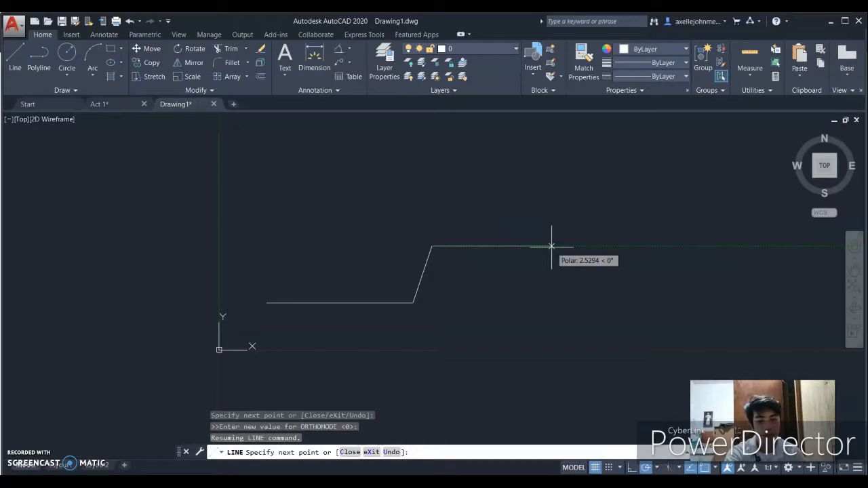
type("#2")
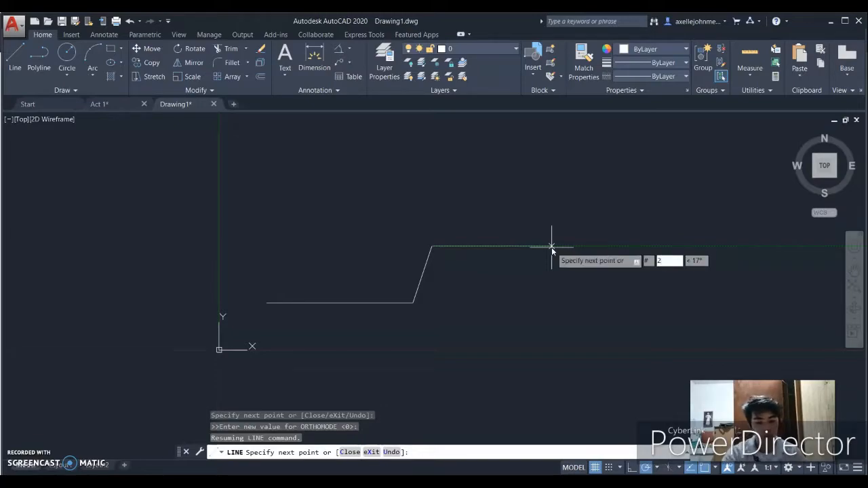
type(".3")
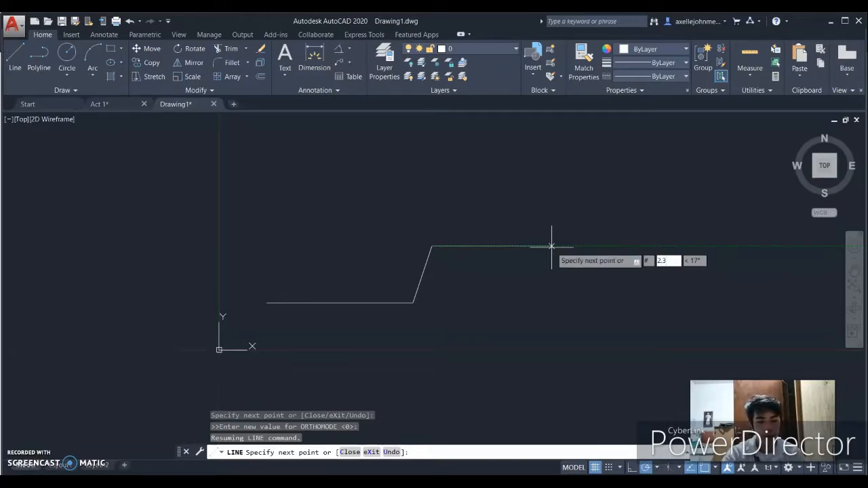
key("Return")
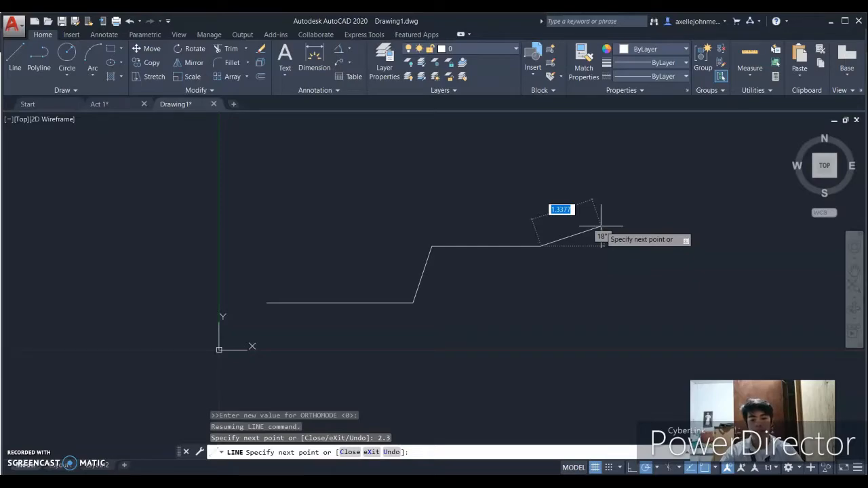
- Check the 150° corner in the reference image, and add a 1.4-unit segment rising to the right at 30°
left_click(451, 477)
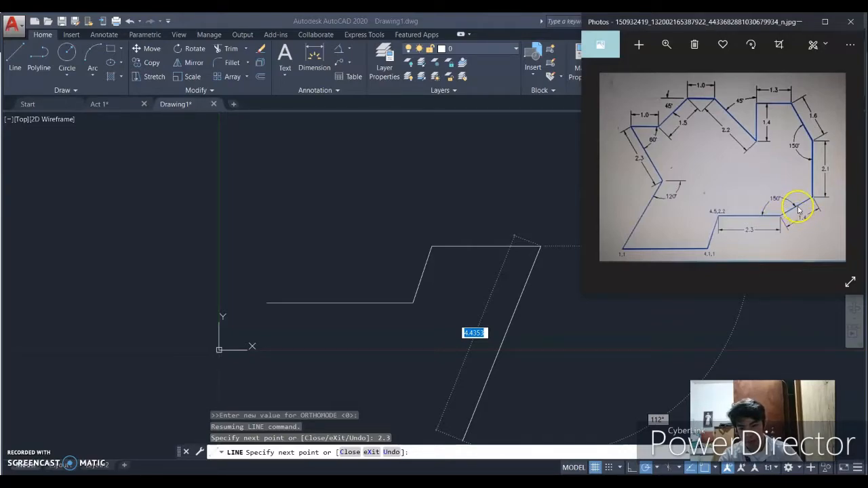
left_click(563, 199)
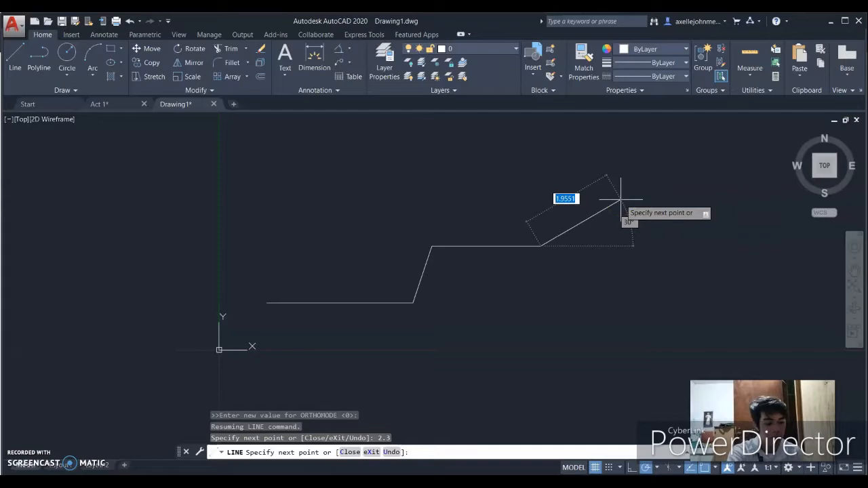
left_click(621, 200)
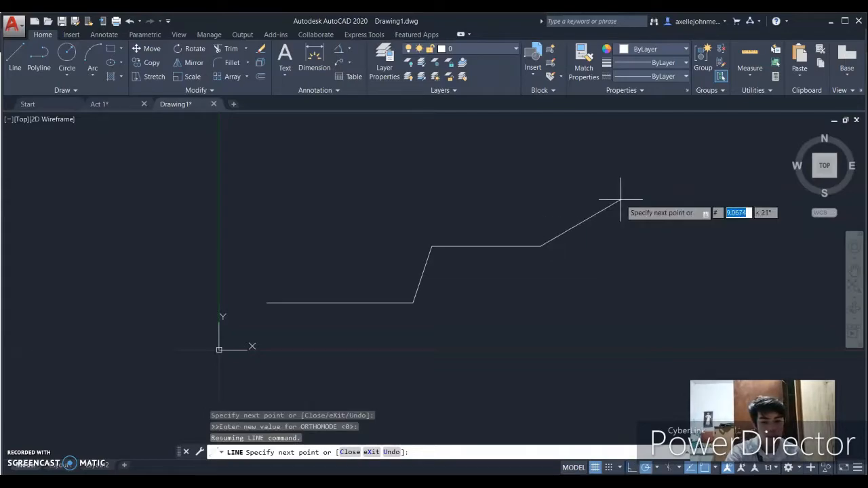
type("1.4")
key("Return")
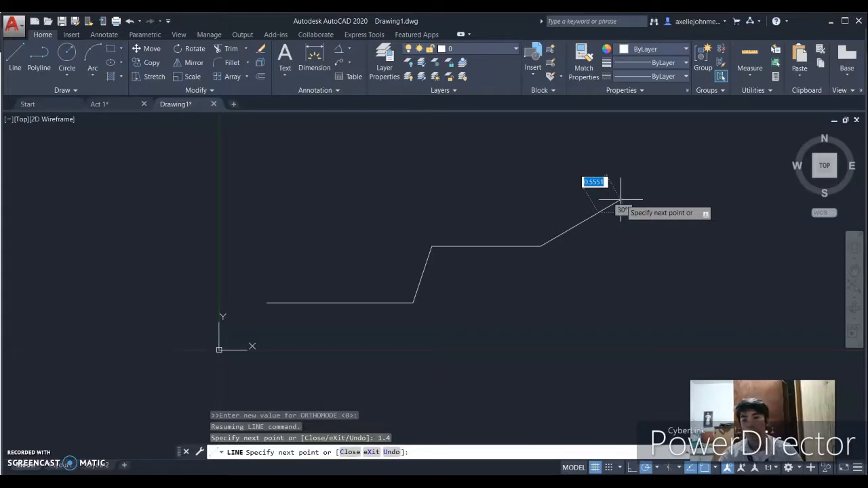
- Add a vertical segment 2.1 units long going up from the end of the 30° segment
middle_click_drag(603, 165, 587, 270)
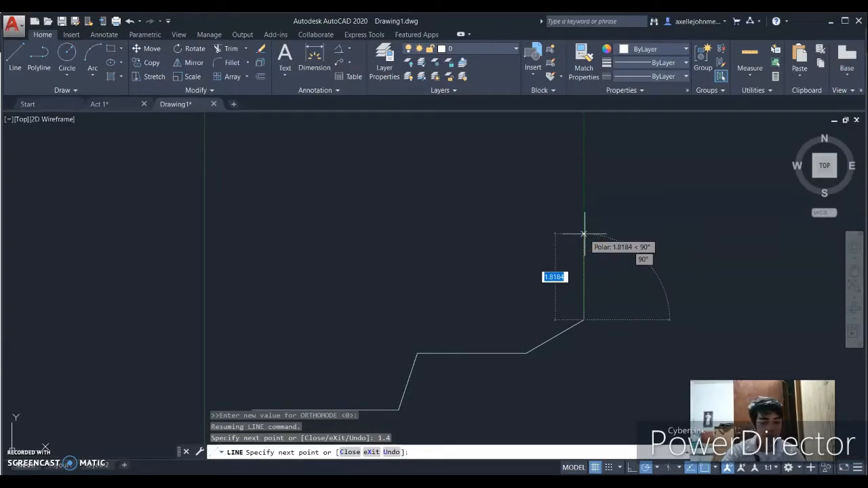
key("F8")
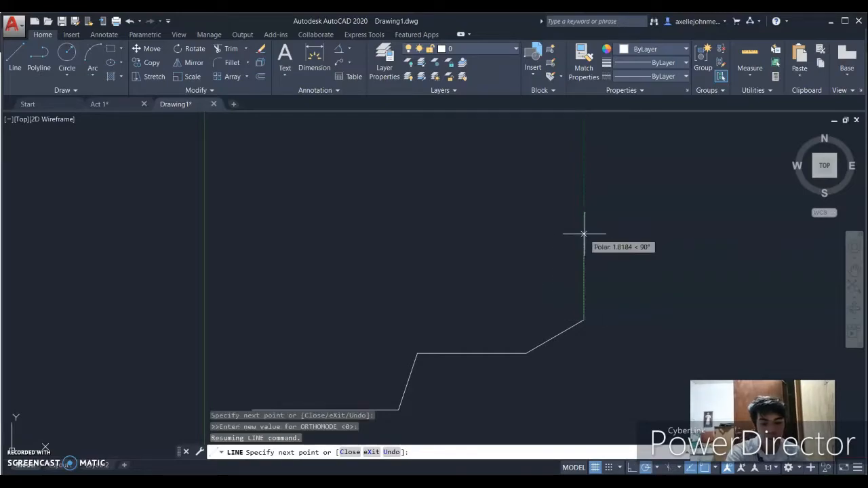
type("2")
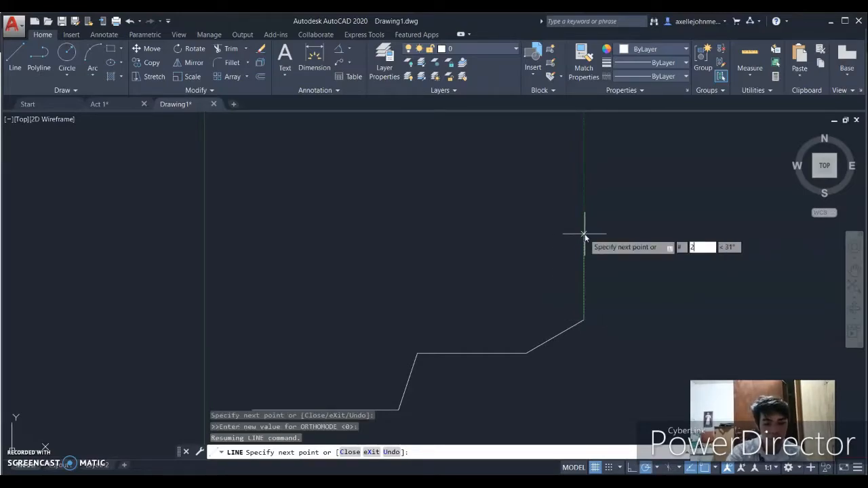
type(".1")
key("Return")
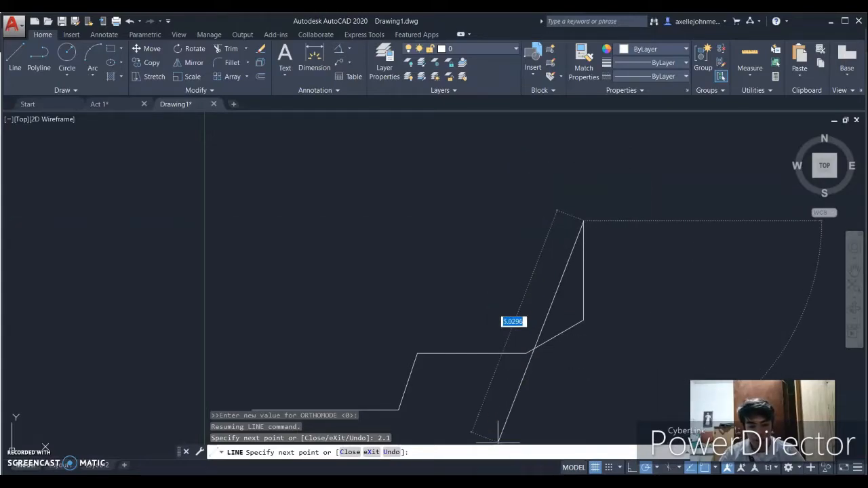
- Check the upper 150° corner in the reference image, and add a 1.6-unit segment at 120° from the vertical segment's top
key("alt+Tab")
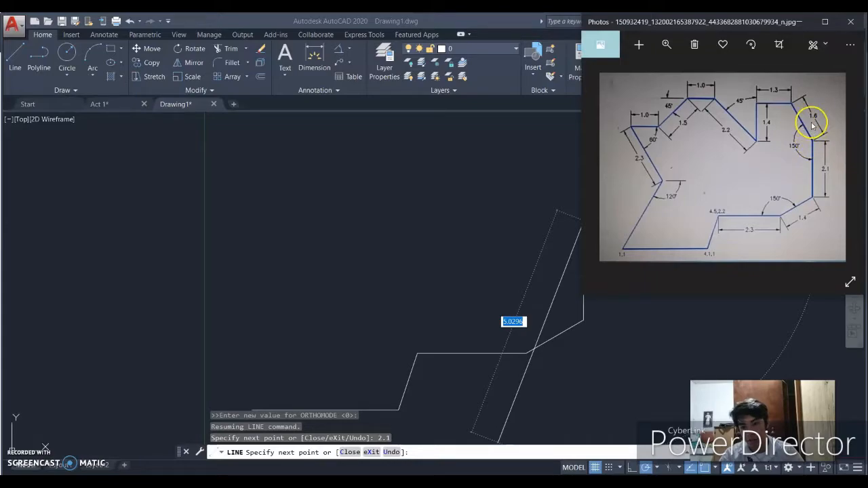
left_click(468, 201)
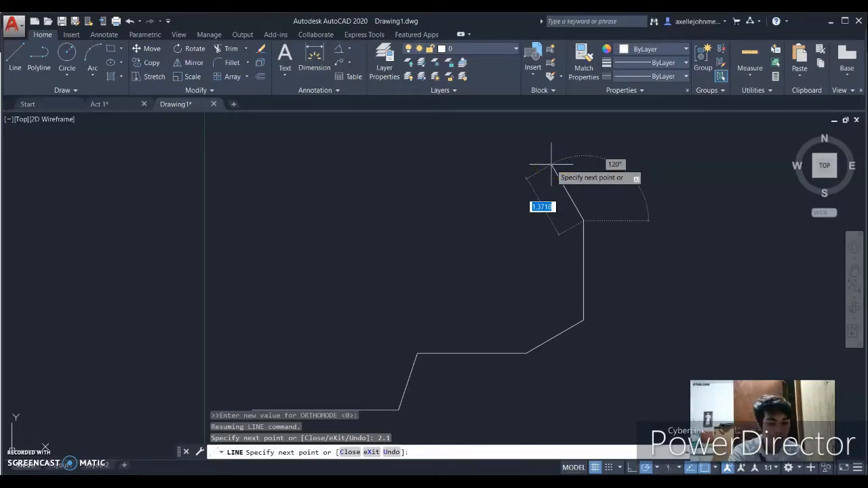
type("#")
type("1.6")
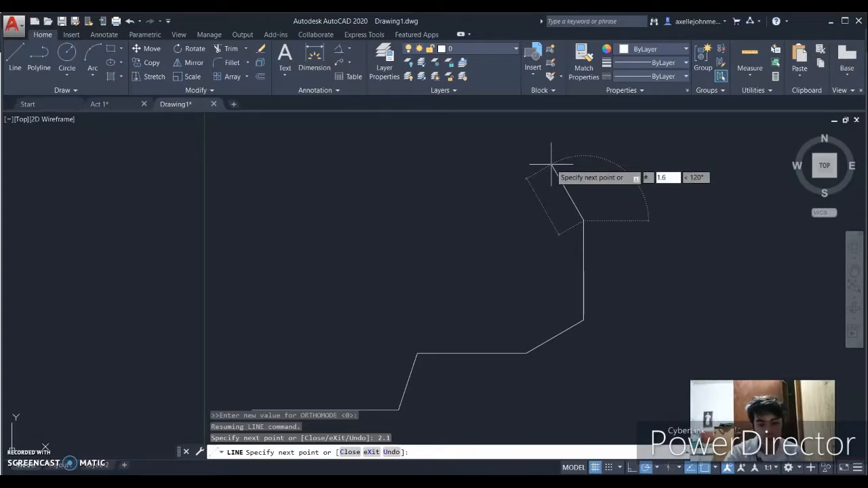
key("Return")
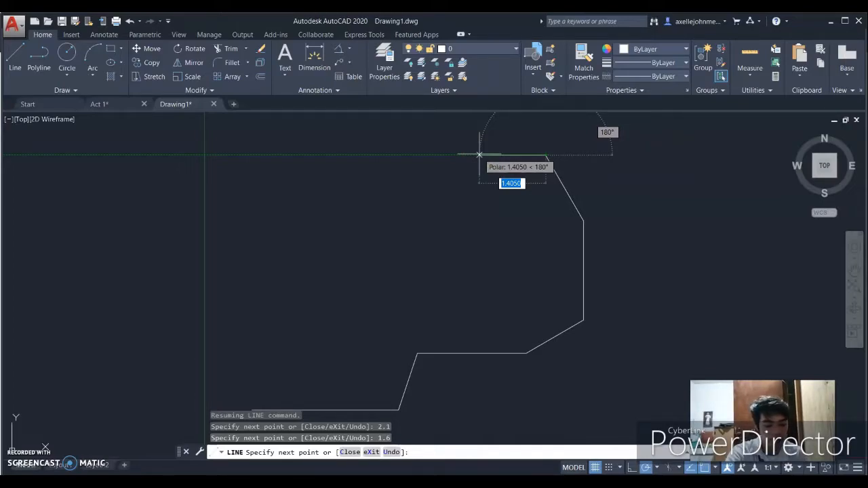
- Add a horizontal segment 1.3 units long running left from the end of the 120° segment
type("#")
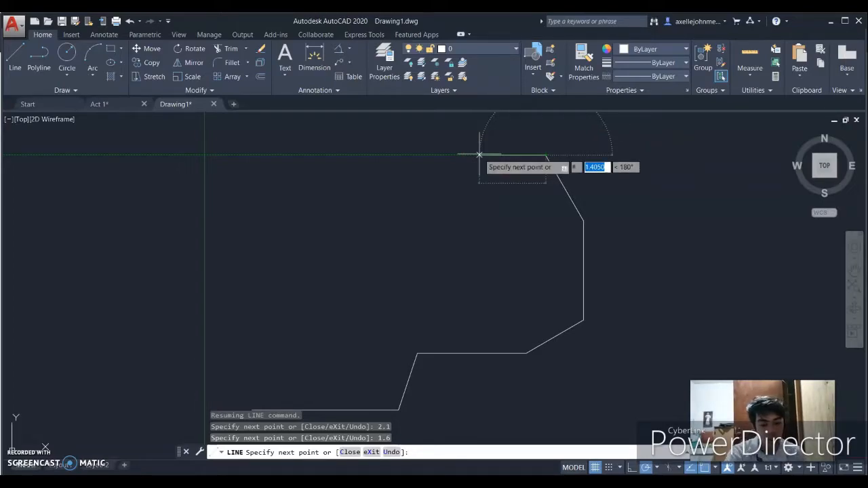
type("1")
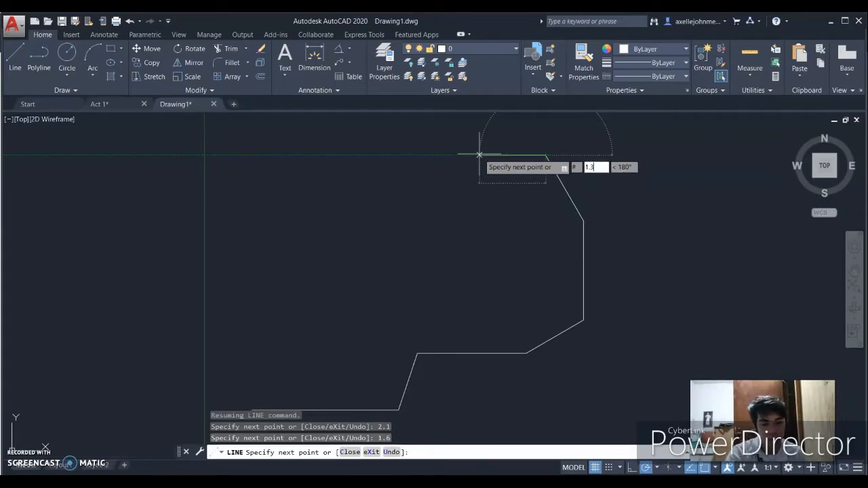
type(".3")
key("Return")
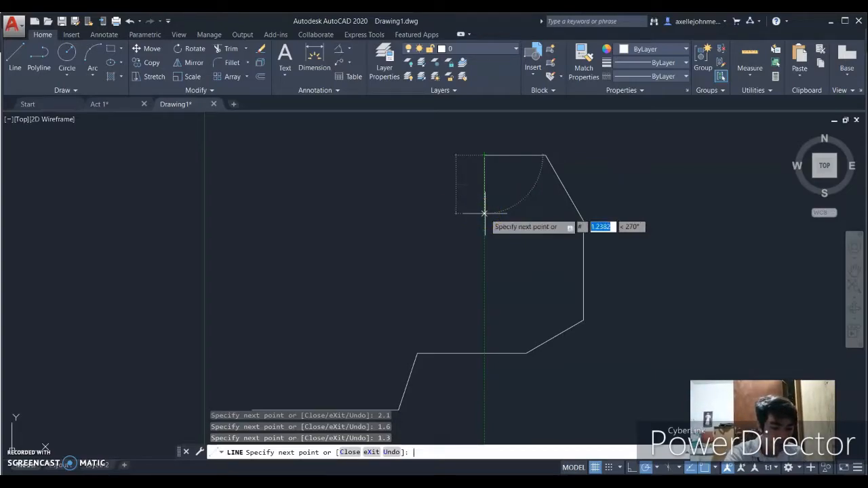
- Add a vertical segment 1.4 units long going down, and a 2.2-unit segment rising to the left at 135°
type("1.4")
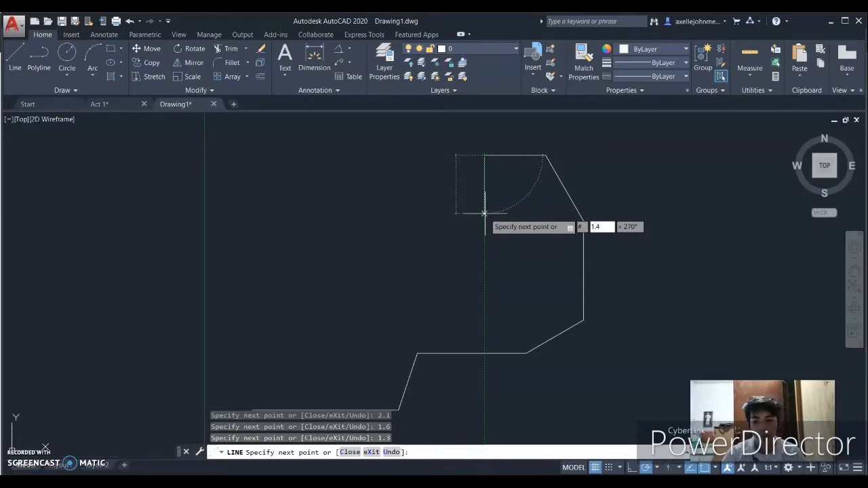
key("Return")
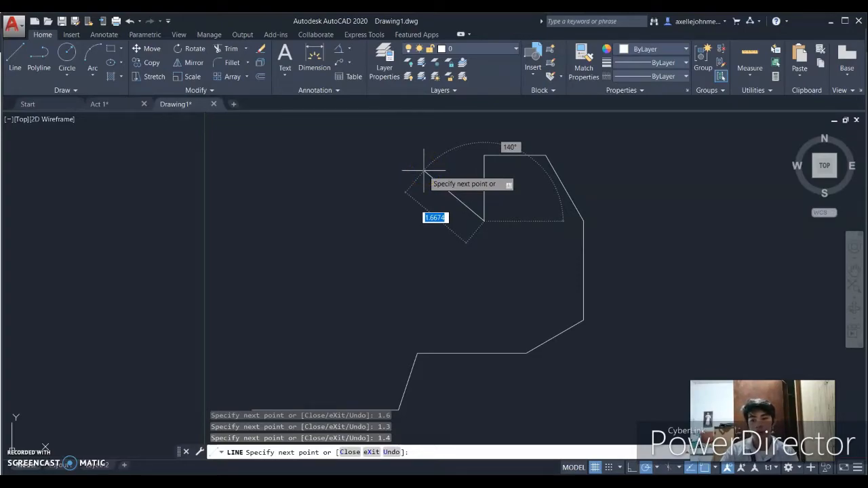
left_click(488, 485)
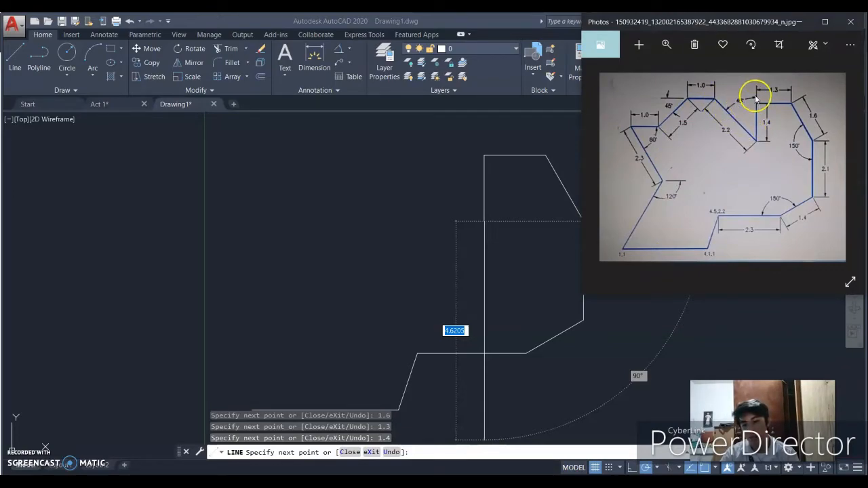
left_click(426, 197)
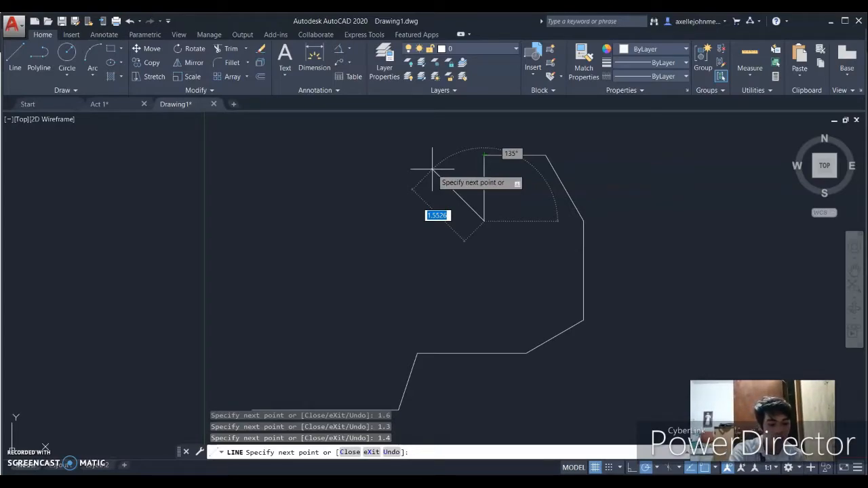
type("2")
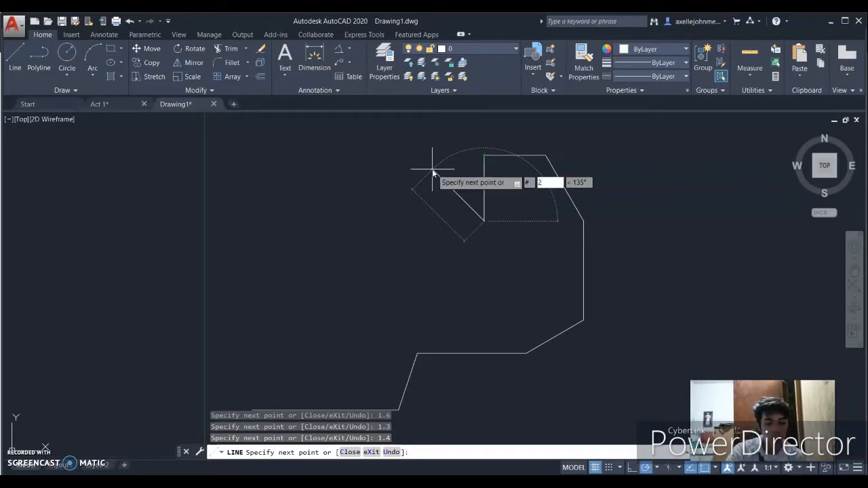
type(".")
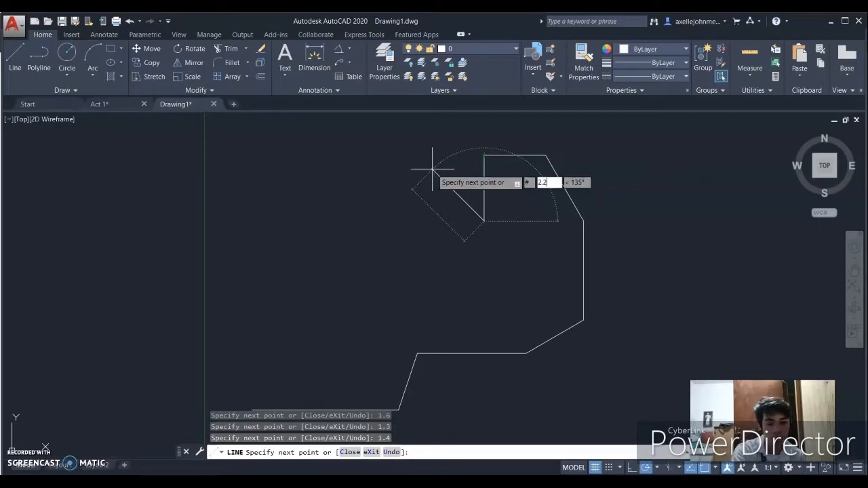
type("2")
key("Return")
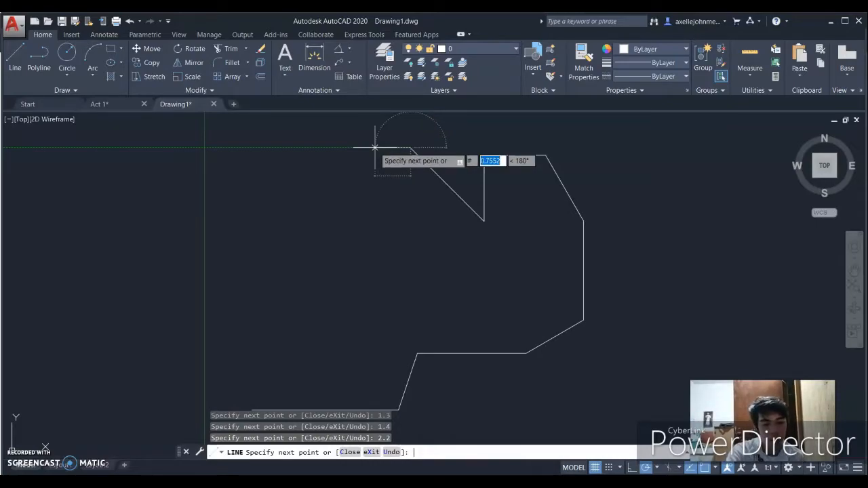
- Add a horizontal 1.0-unit segment running left, and a 1.5-unit segment descending to the left at 45° below horizontal
type("1")
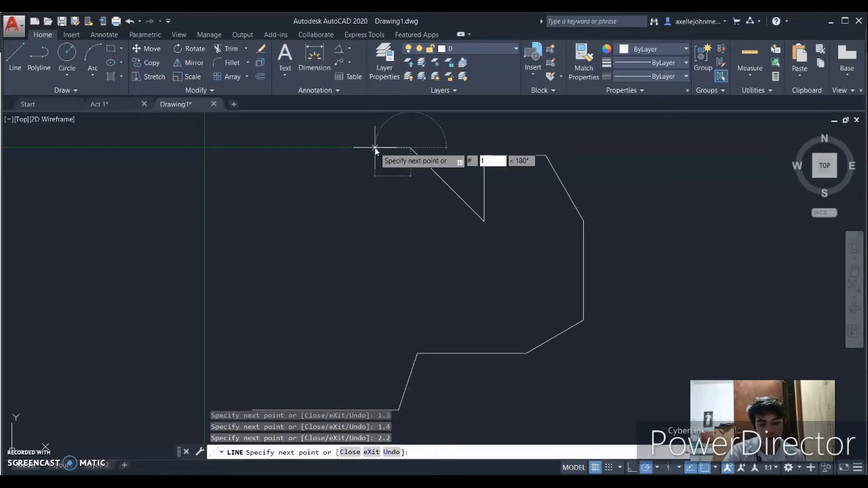
key("Return")
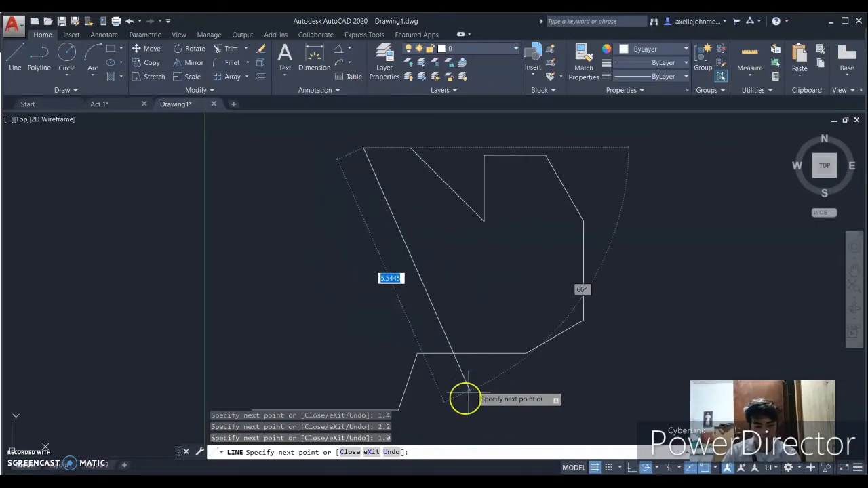
left_click(448, 480)
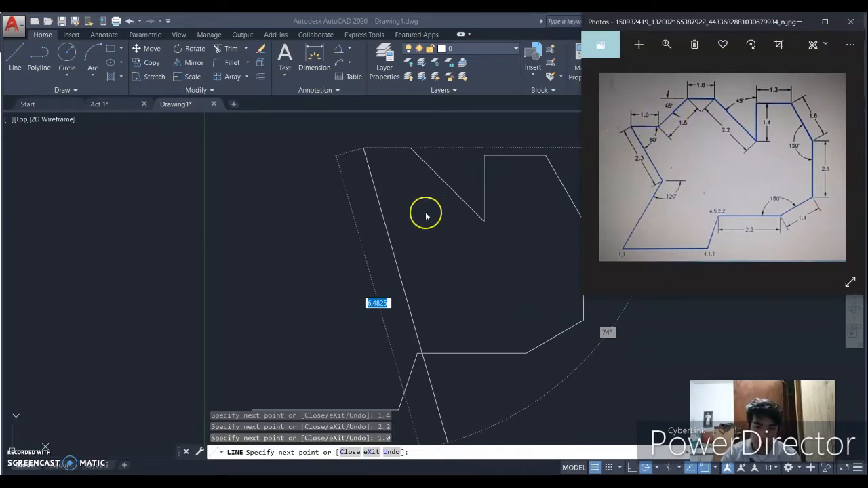
left_click(354, 149)
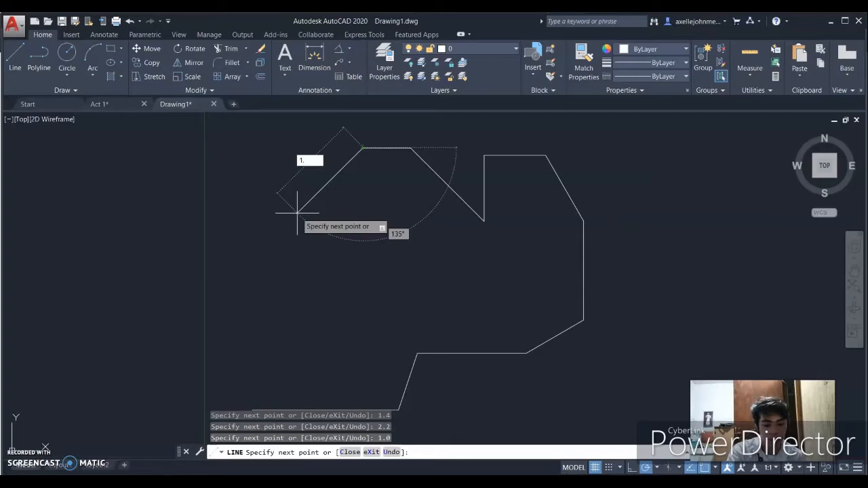
key("Return")
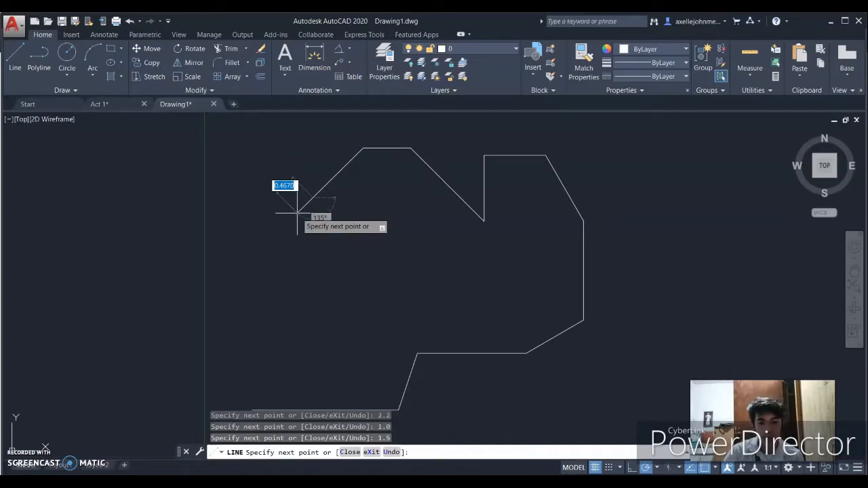
- Add a horizontal 1.0-unit segment running left, and a 2.3-unit segment descending to the right at 300°
left_click(313, 197)
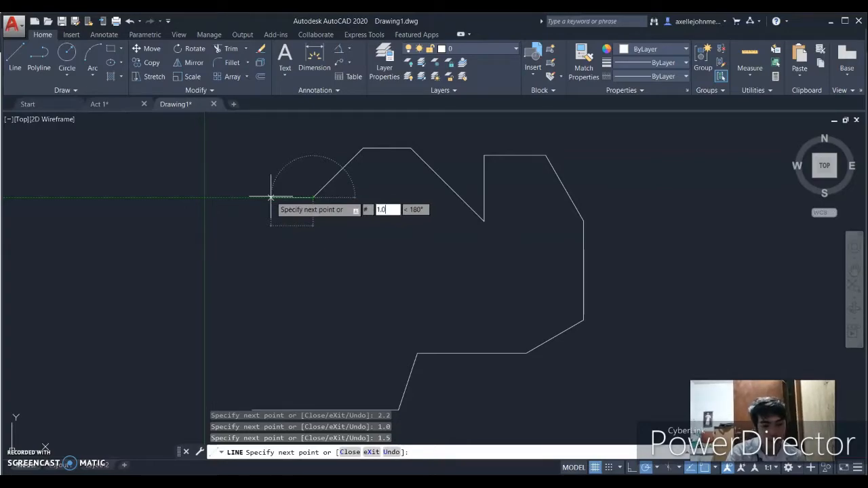
key("Return")
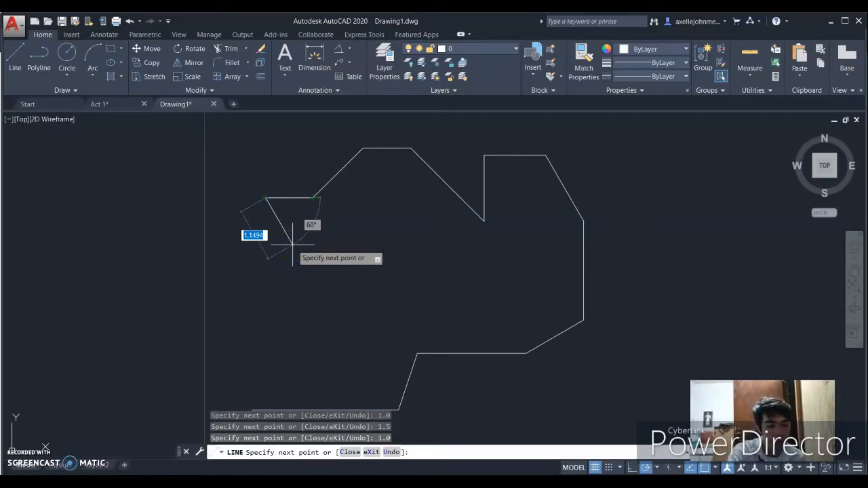
type("#2.3")
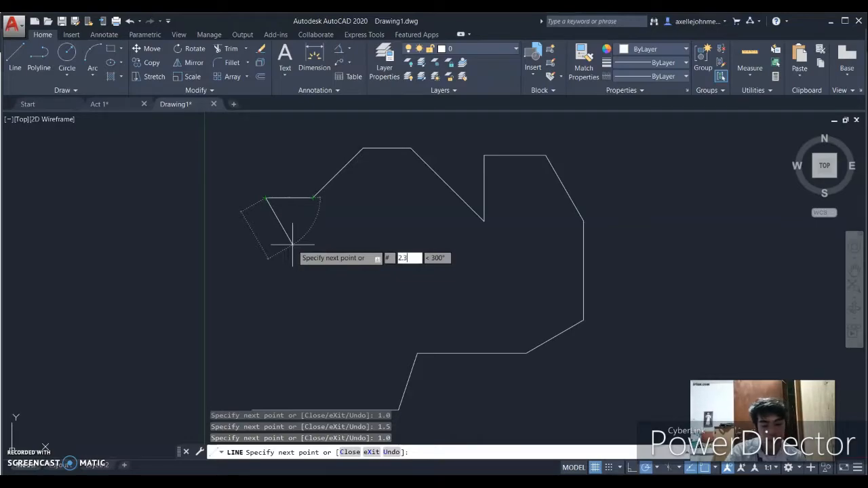
key("Return")
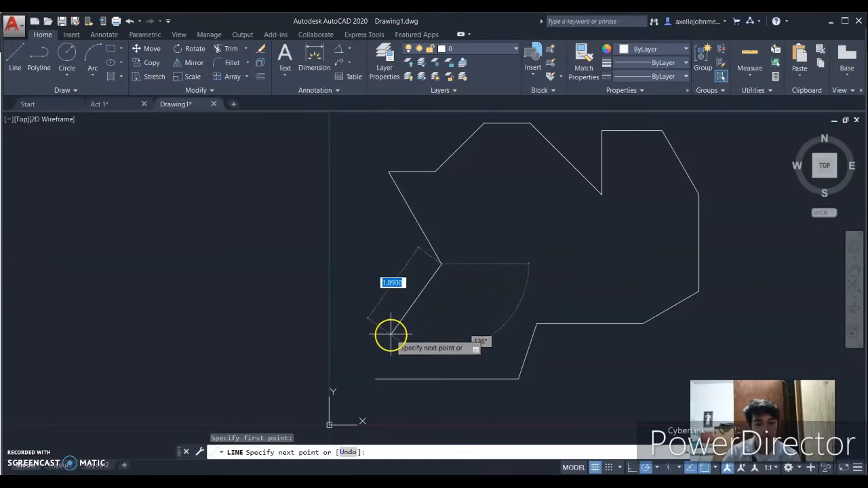
- Close the outline with a line from the end of the 300° segment to the outline's start point, and end the Line command
scroll(377, 351, "up", 3)
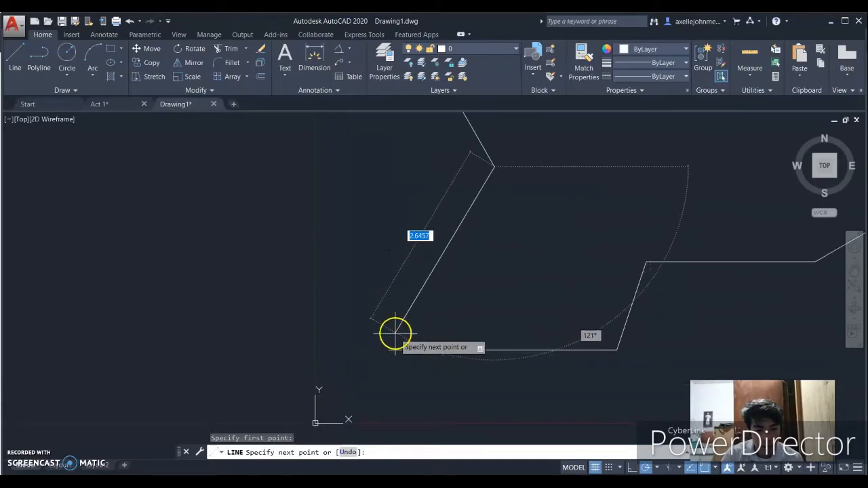
left_click(389, 350)
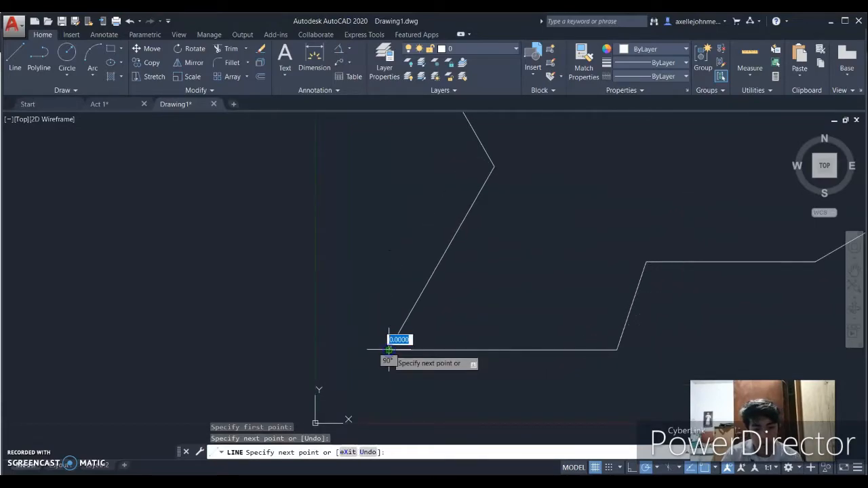
right_click(453, 299)
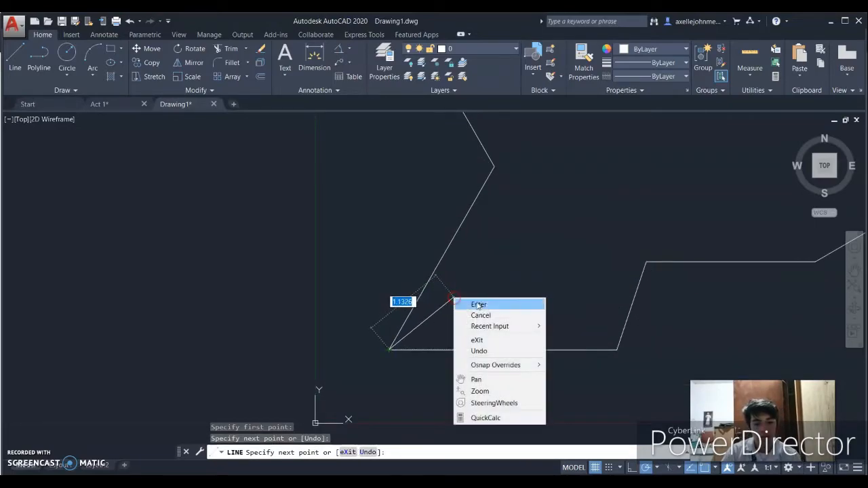
left_click(481, 316)
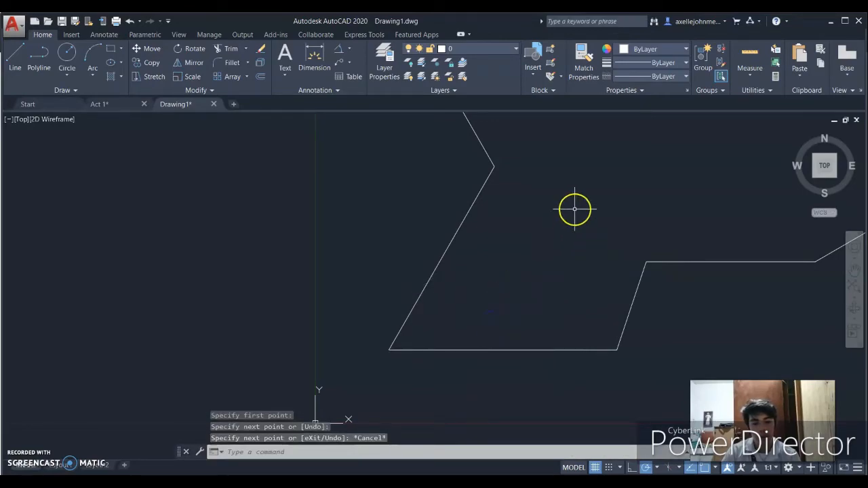
middle_click_drag(574, 207, 376, 319)
scroll(409, 292, "down", 2)
mouse_move(380, 295)
middle_mouse_down()
mouse_move(421, 276)
mouse_move(441, 285)
middle_mouse_up()
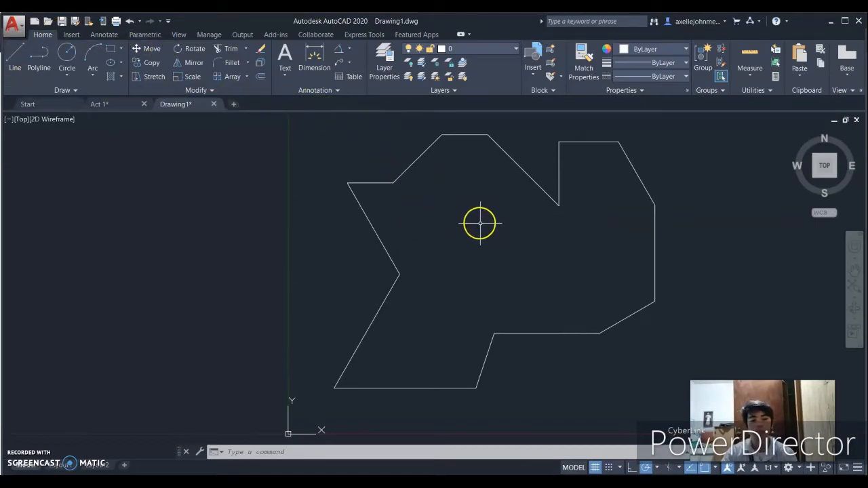
middle_click_drag(530, 242, 510, 240)
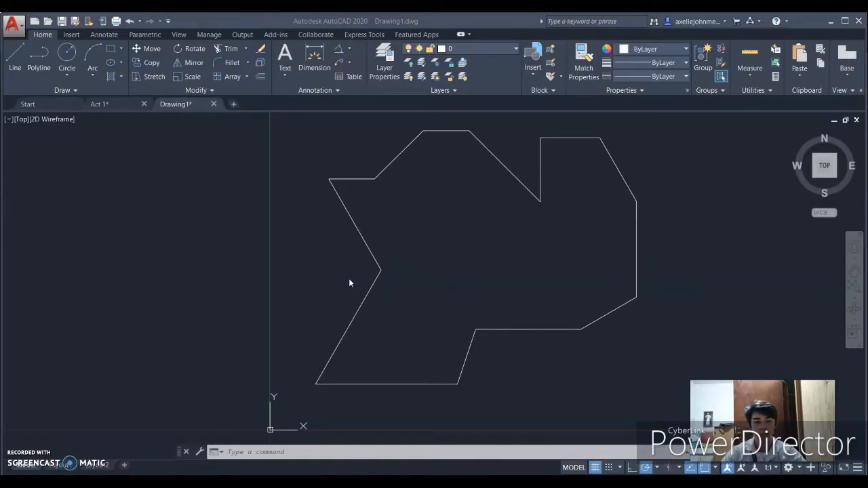
left_click(350, 53)
left_click(350, 52)
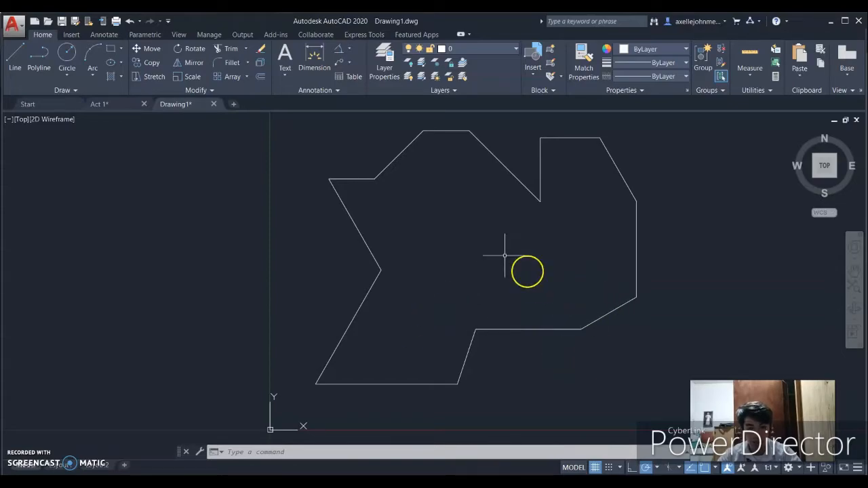
left_click(350, 50)
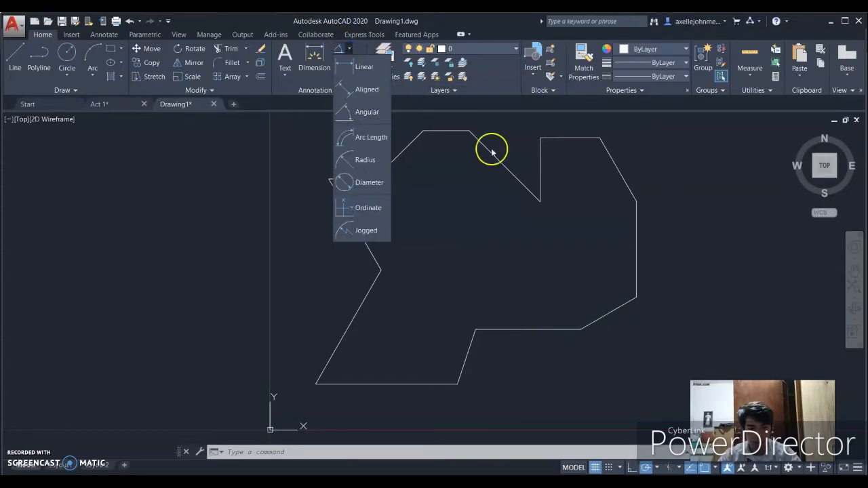
left_click(554, 282)
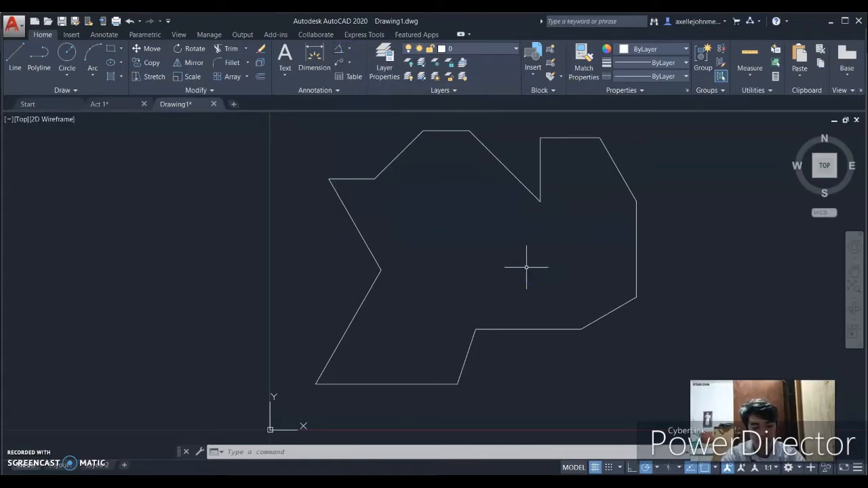
- Dimension the length of the horizontal segment starting at 4.5,2.2 with the DIM command, placing the dimension line just below it
type("di")
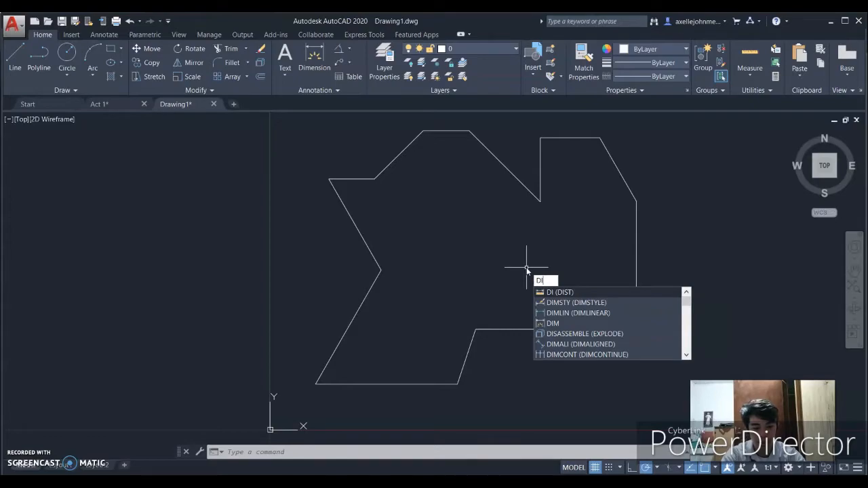
key("Return")
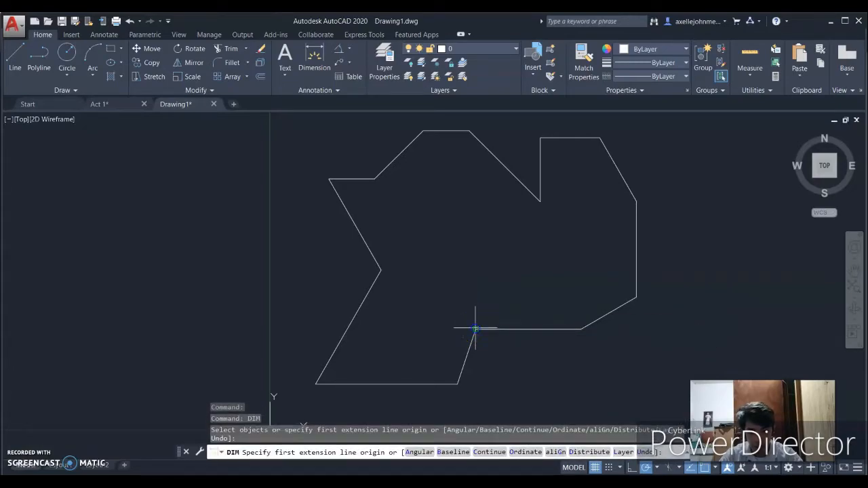
left_click(476, 330)
left_click(581, 331)
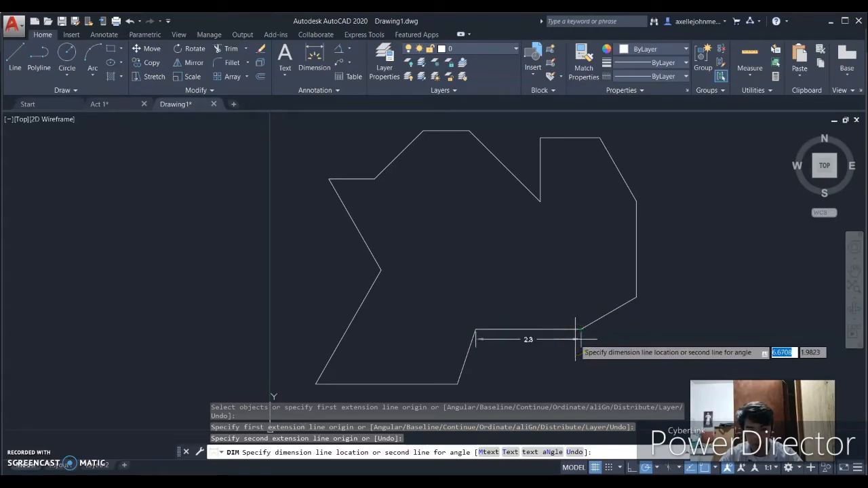
left_click(576, 338)
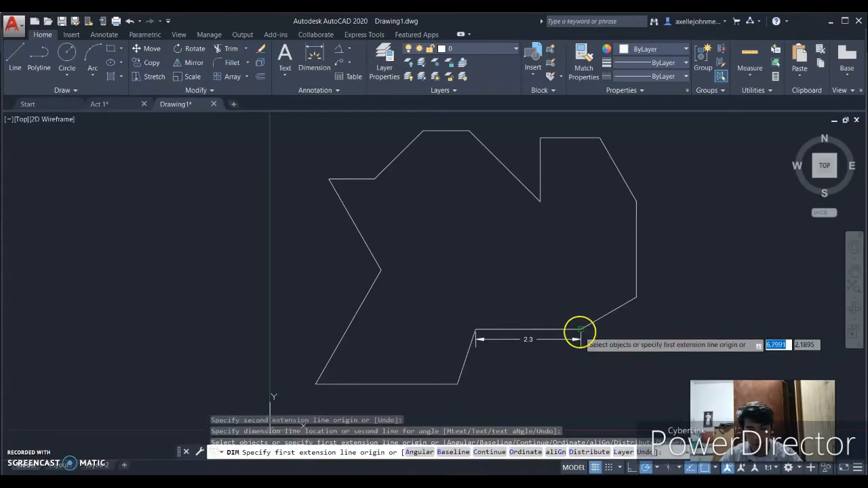
- Dimension the length of the adjoining 30° segment, placing the aligned dimension just outside the outline
left_click(581, 329)
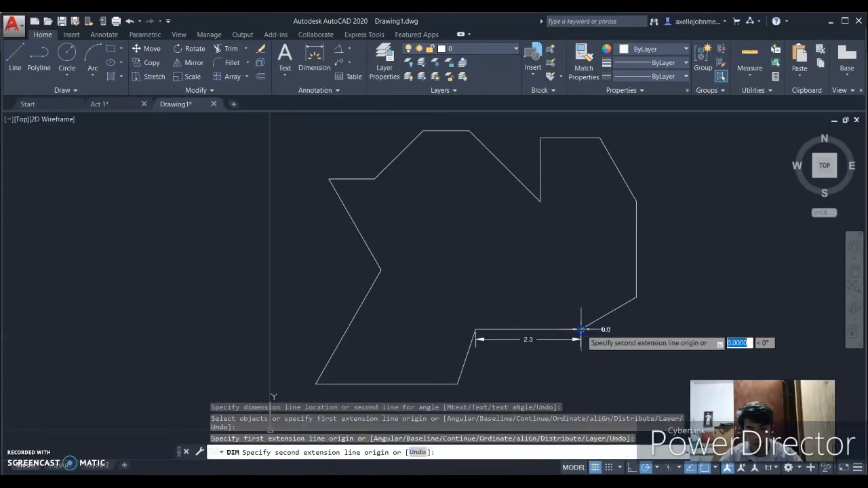
left_click(636, 297)
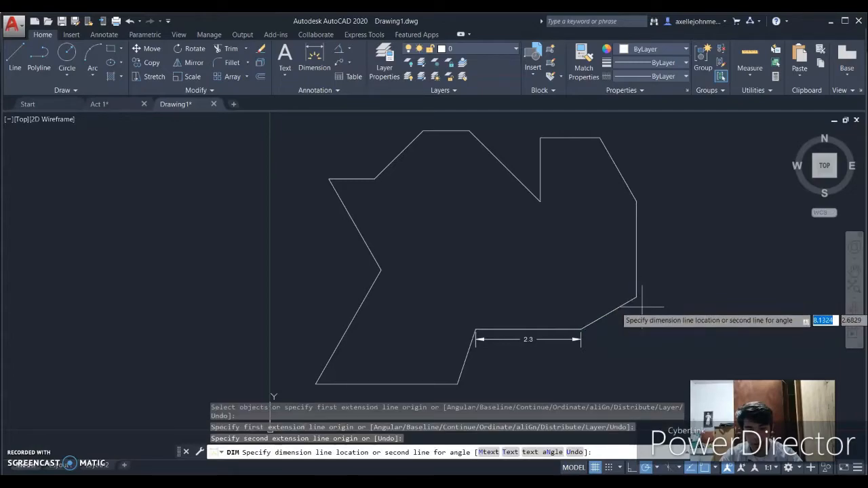
left_click(636, 307)
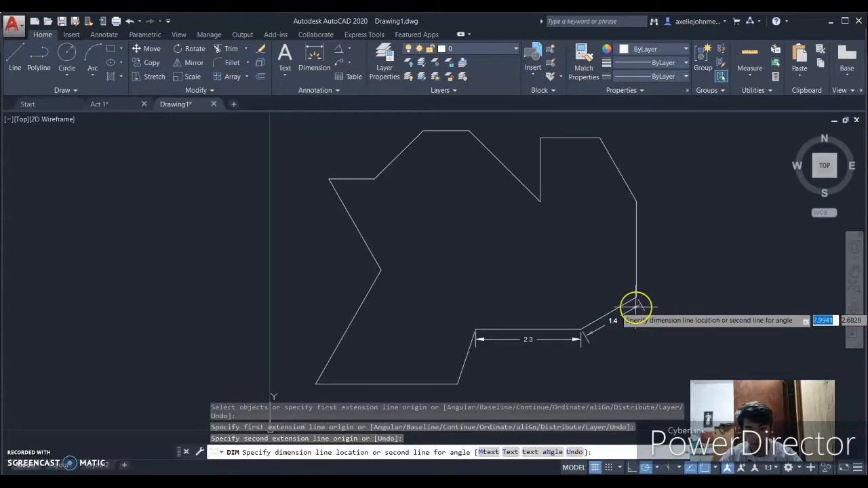
left_click(636, 297)
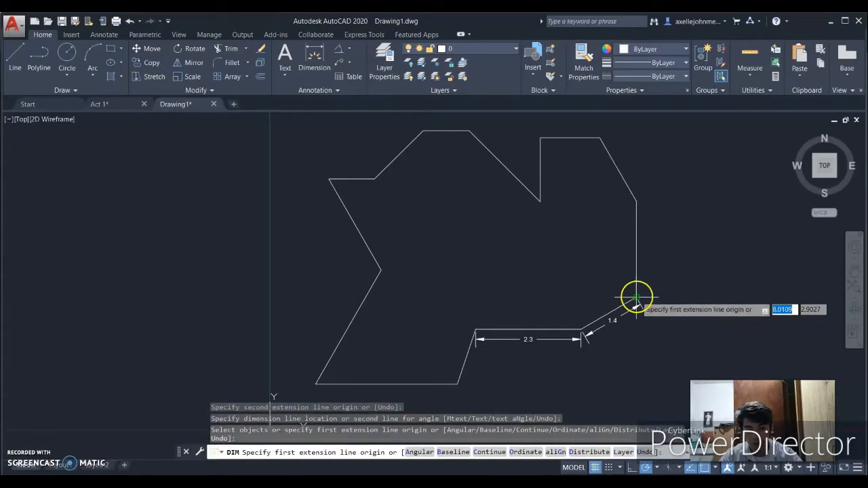
- Dimension the lengths of the vertical segment above the 30° segment and the slanted segment above it, placing both dimensions just outside the outline
left_click(637, 297)
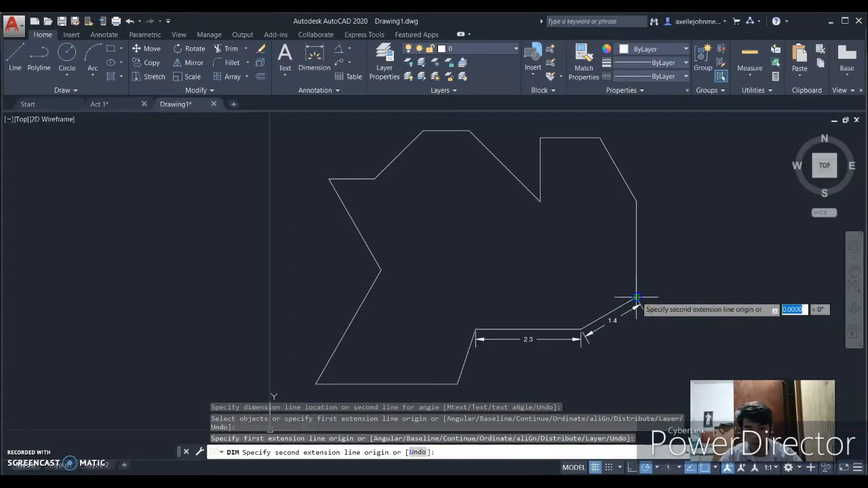
left_click(637, 201)
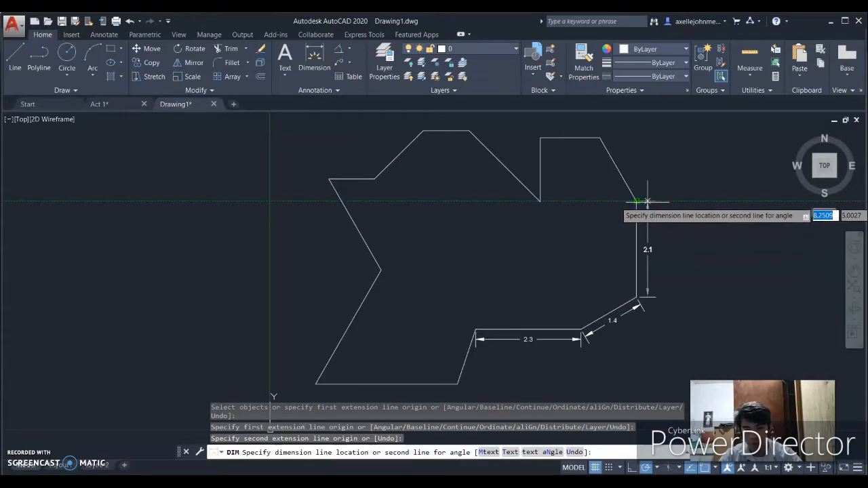
left_click(647, 202)
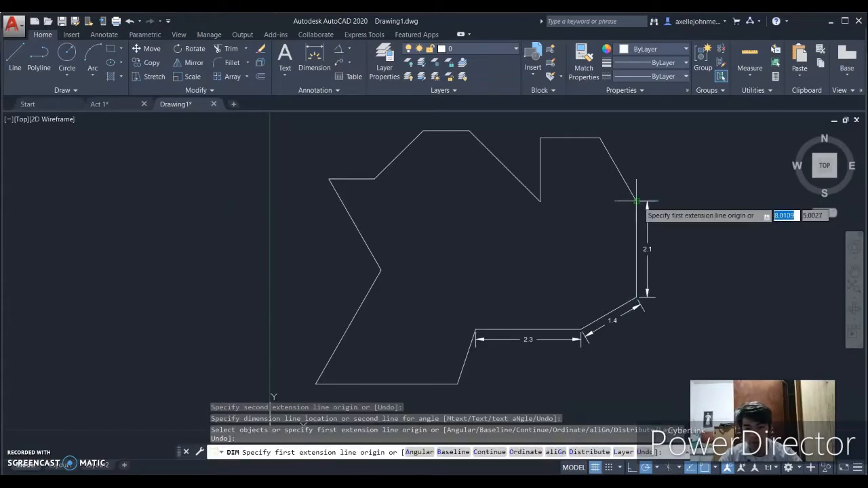
left_click(636, 202)
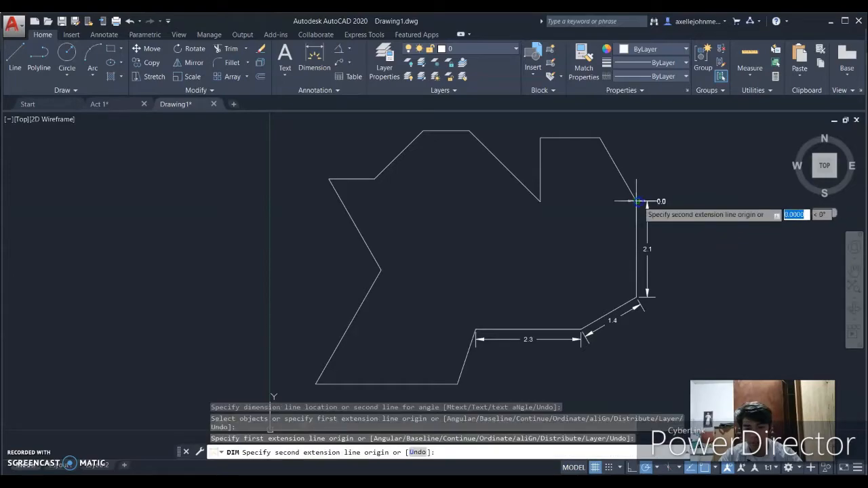
left_click(601, 138)
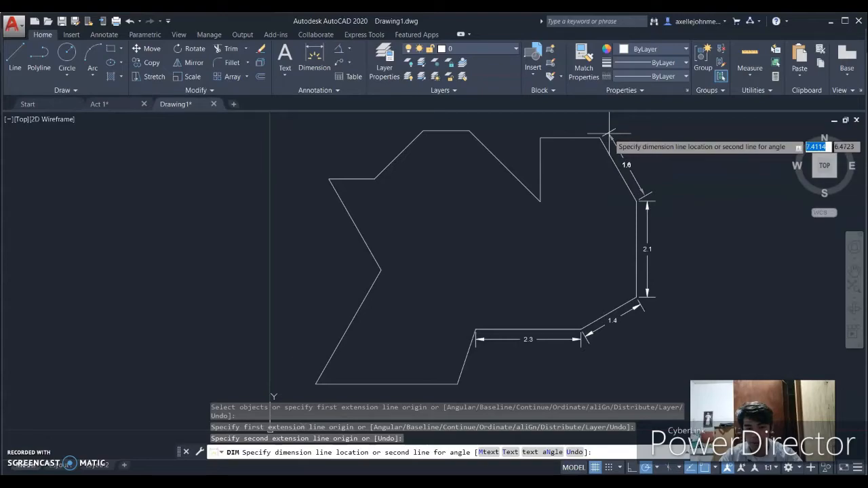
left_click(611, 135)
- Dimension the upper-right horizontal segment with its dimension line just above it, and the vertical segment descending from its left end with its dimension to the right
scroll(595, 199, "up", 2)
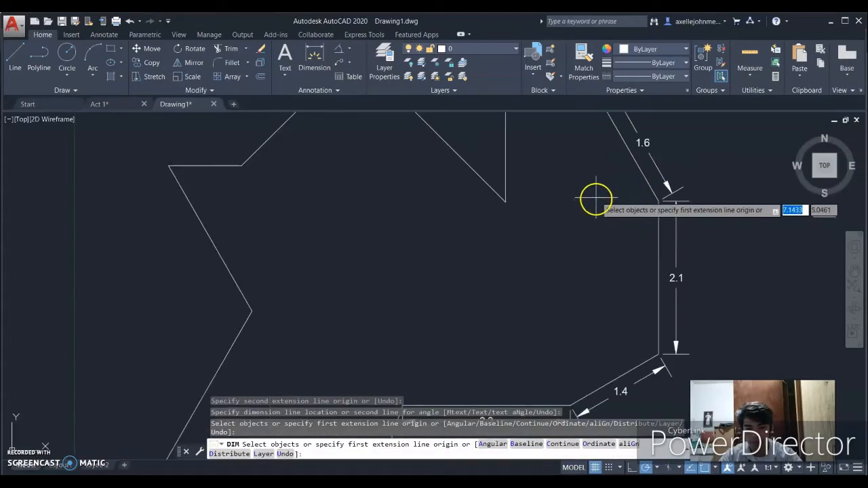
scroll(585, 166, "down", 2)
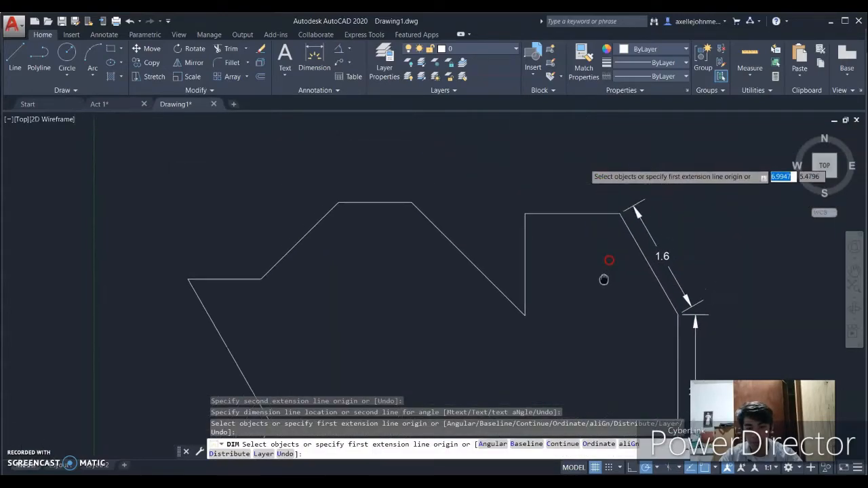
left_click(620, 216)
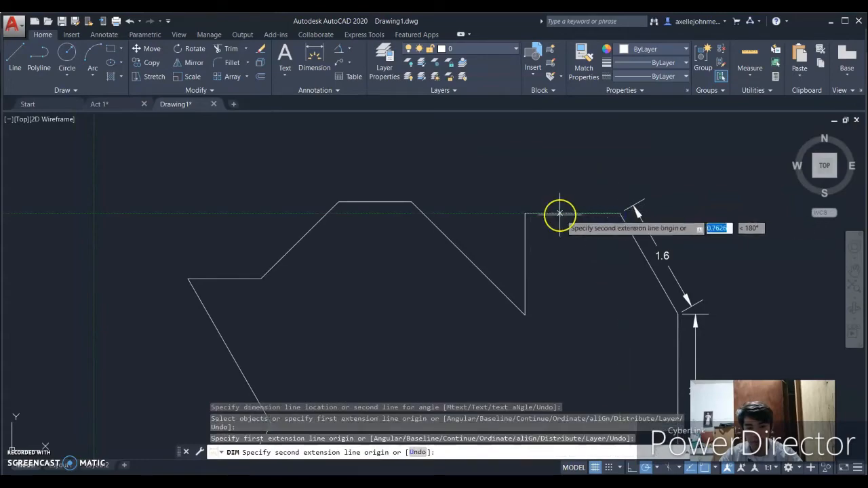
left_click(525, 213)
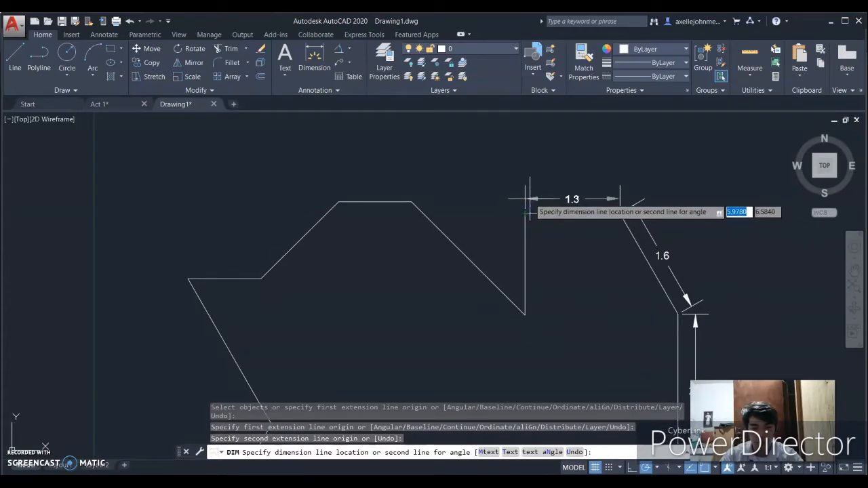
left_click(532, 198)
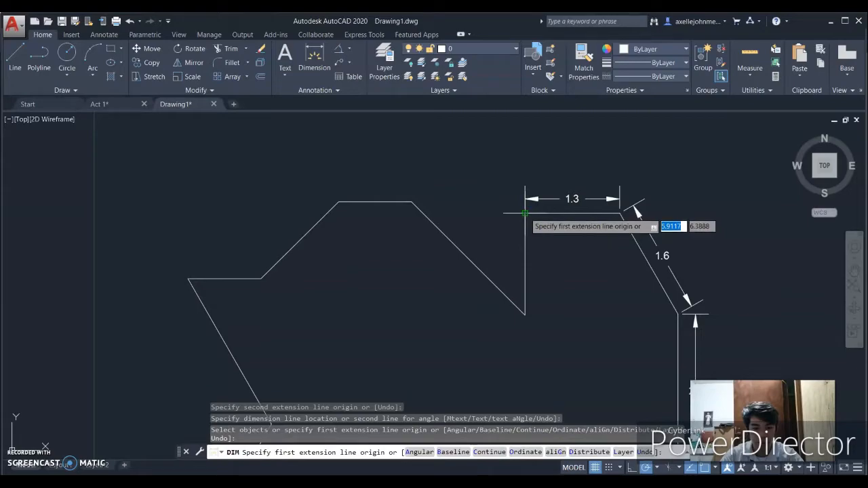
left_click(525, 213)
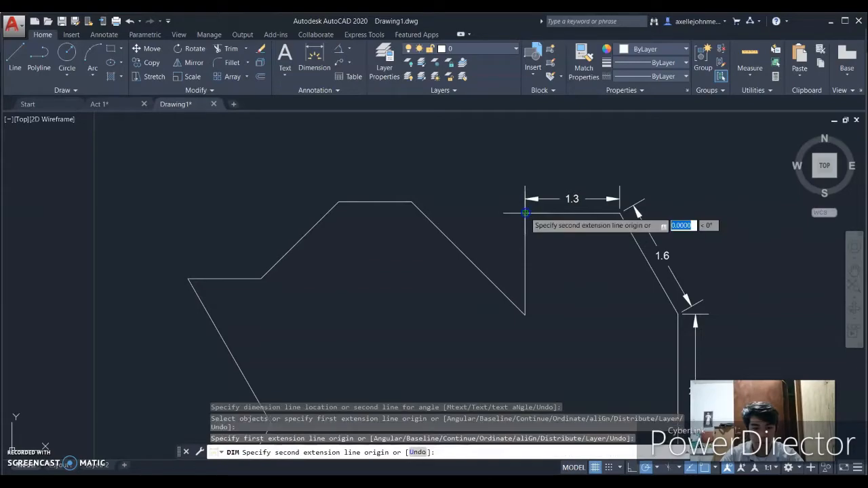
left_click(525, 315)
left_click(542, 314)
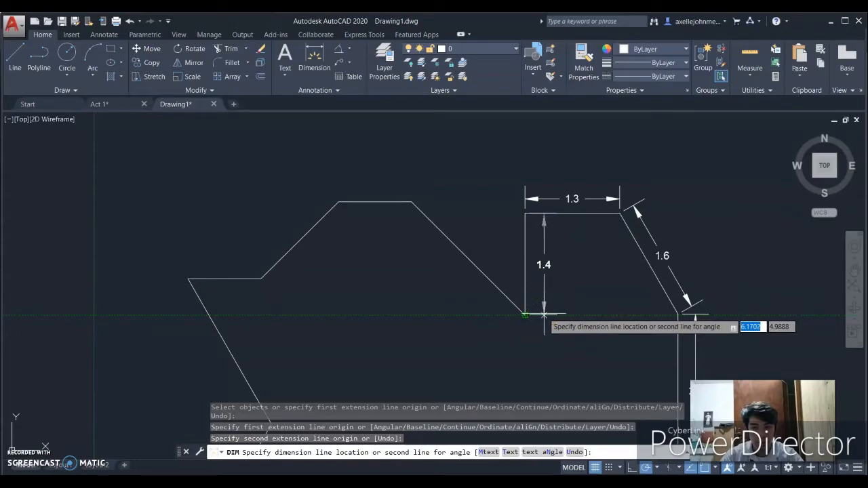
left_click(543, 314)
- Dimension the long slanted segment rising left from the notch, placing it inside the outline, and the topmost horizontal segment, placing it just above
left_click(524, 316)
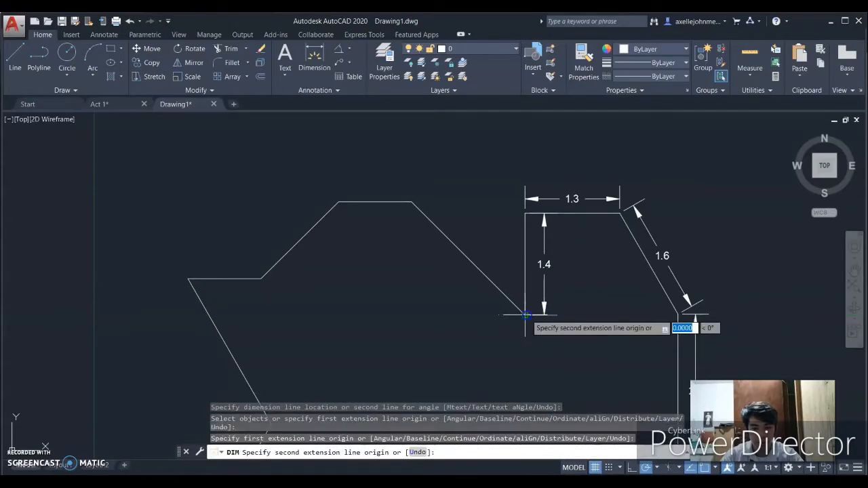
left_click(411, 202)
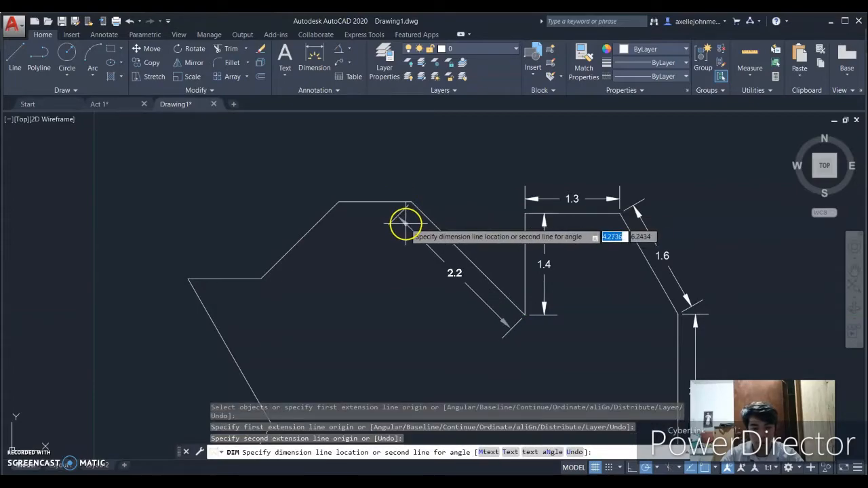
left_click(403, 224)
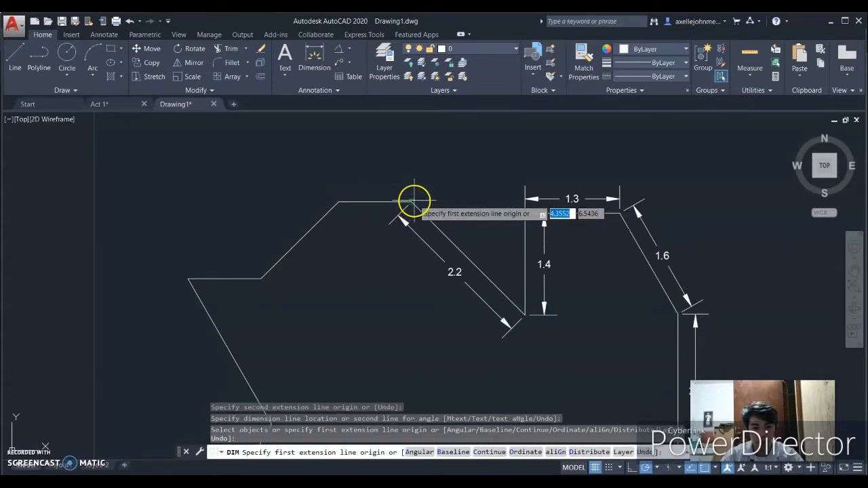
left_click(411, 201)
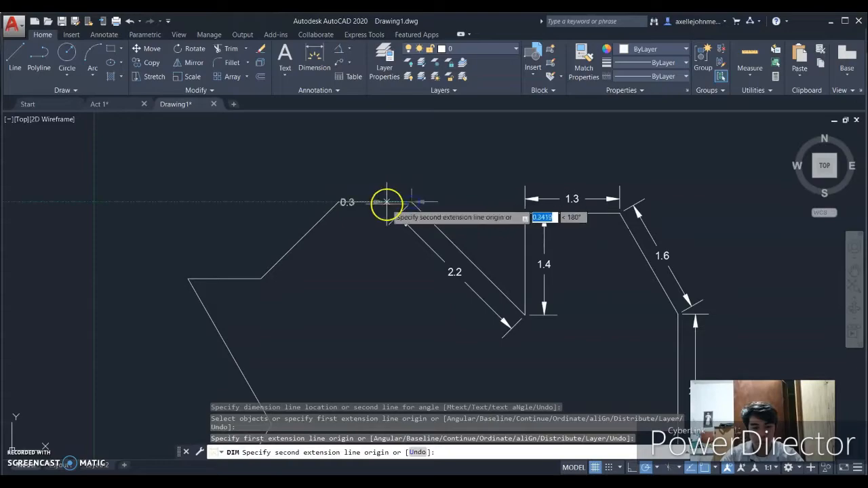
left_click(339, 201)
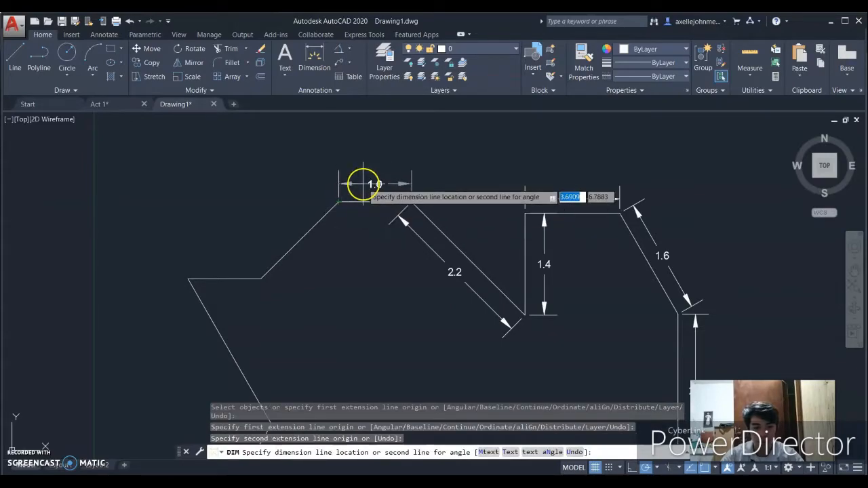
left_click(363, 184)
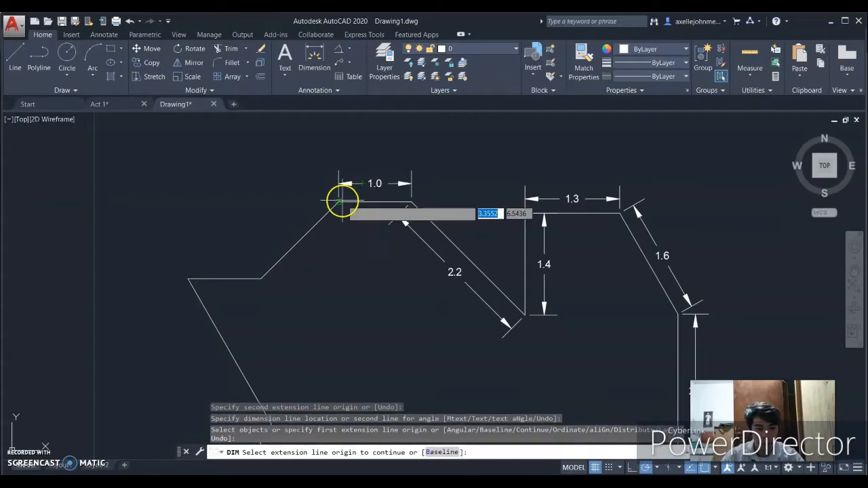
- Dimension the slanted segment descending left from the topmost edge, placing it inside the outline, and the adjoining short horizontal segment, placing it just above
left_click(341, 201)
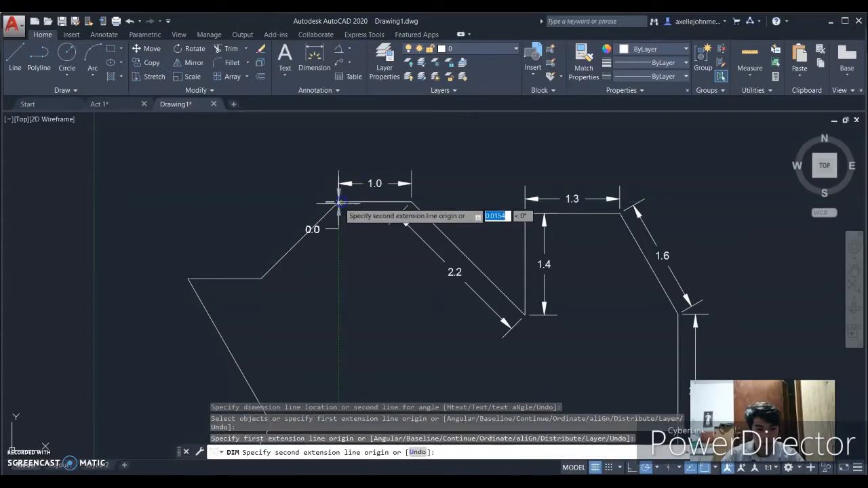
left_click(261, 278)
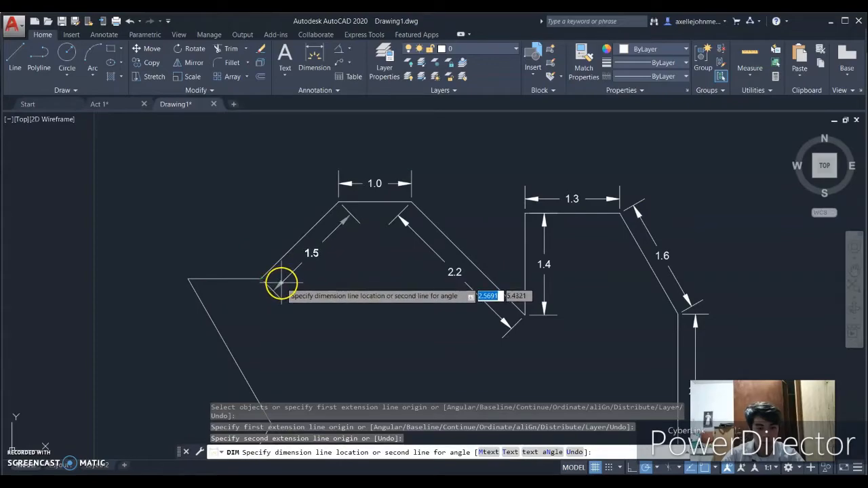
left_click(281, 282)
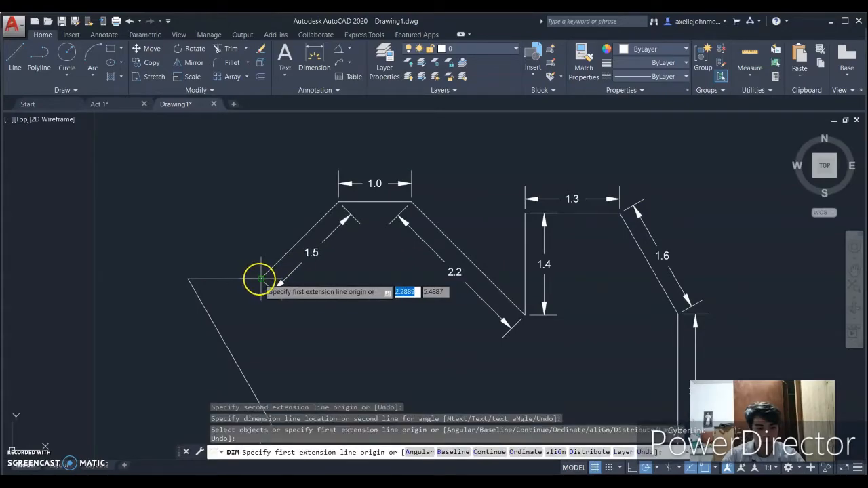
left_click(261, 279)
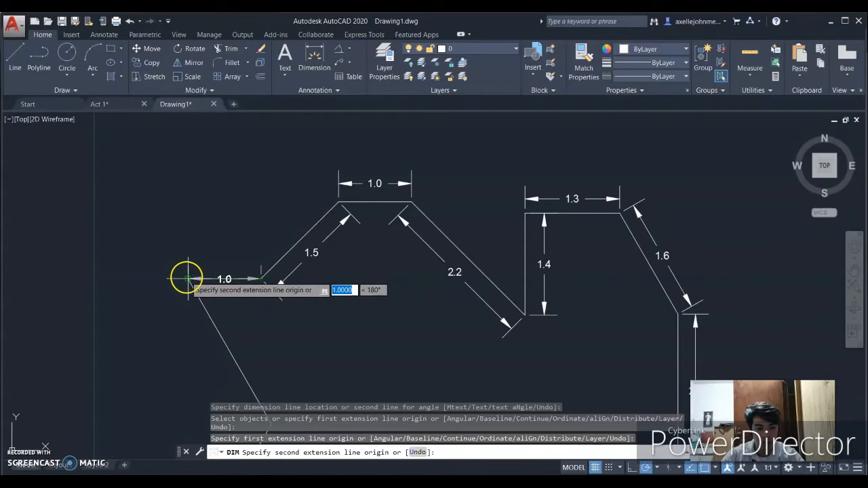
left_click(188, 279)
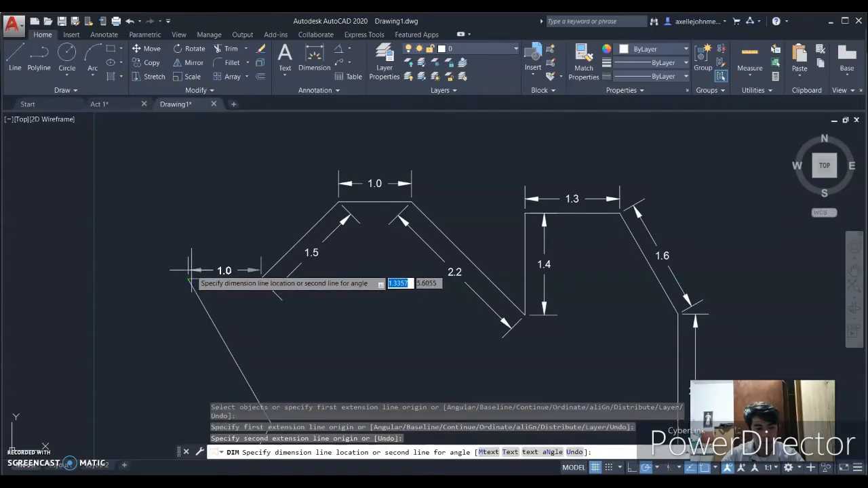
left_click(191, 270)
- Dimension the length of the 300° segment descending from the upper-left corner, placing the aligned dimension just outside the outline
middle_click_drag(348, 317, 443, 204)
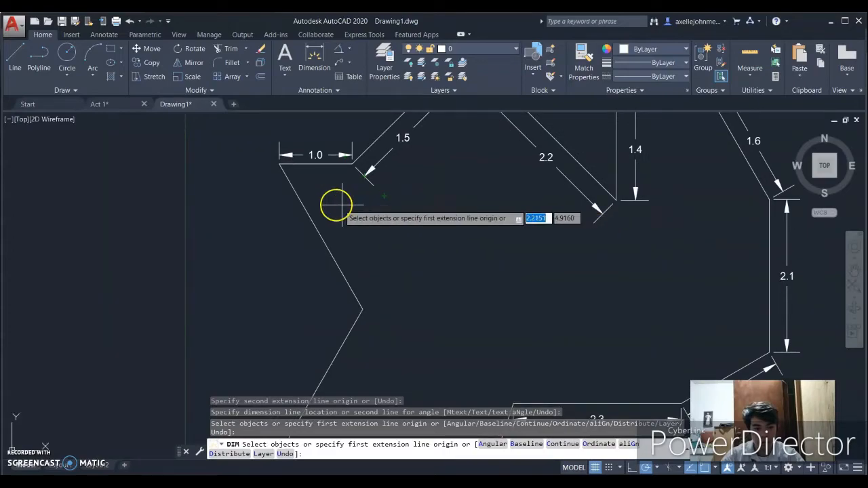
left_click(279, 165)
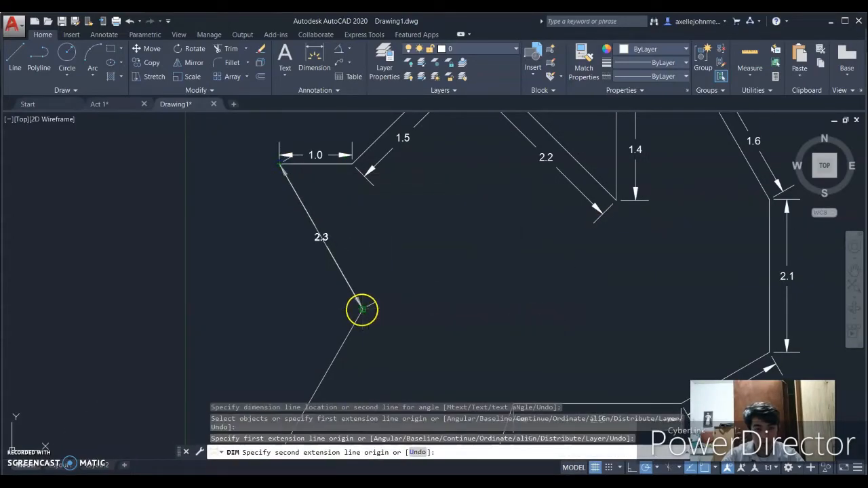
left_click(358, 310)
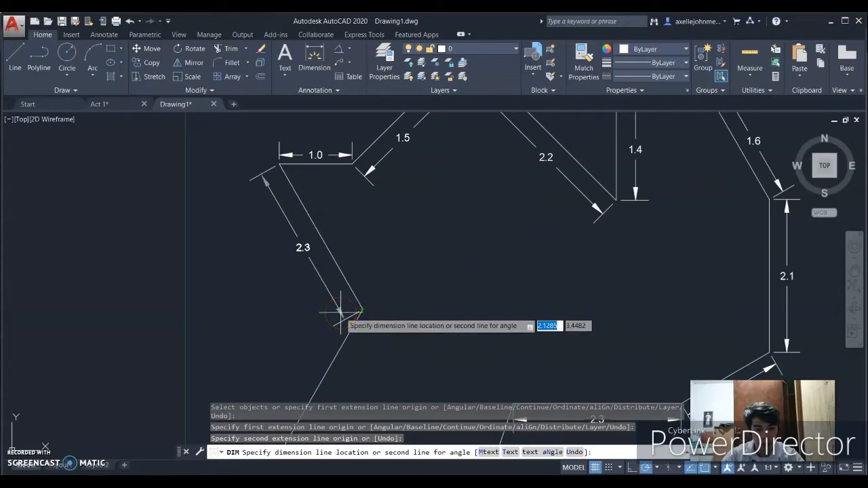
left_click(339, 312)
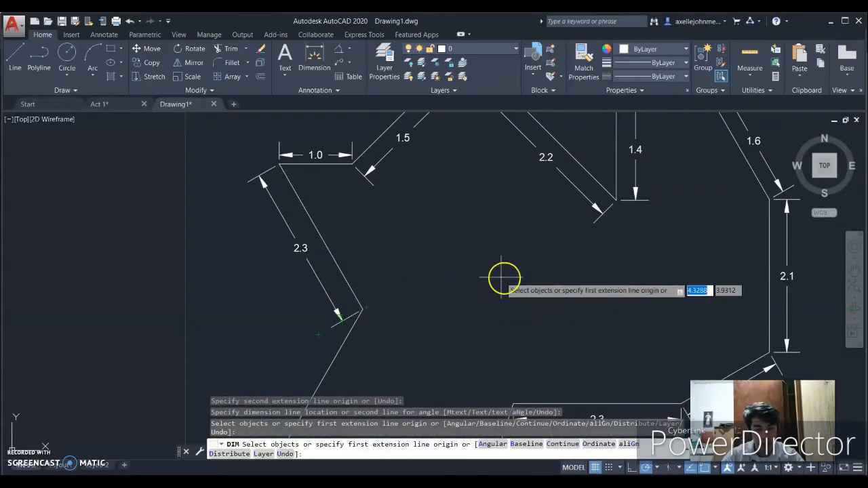
- Add an angular dimension between the lower-right horizontal segment and the adjoining short slanted segment, placing the arc inside the outline
middle_click_drag(551, 324, 477, 279)
scroll(481, 296, "up", 1)
scroll(481, 295, "down", 1)
scroll(478, 299, "down", 2)
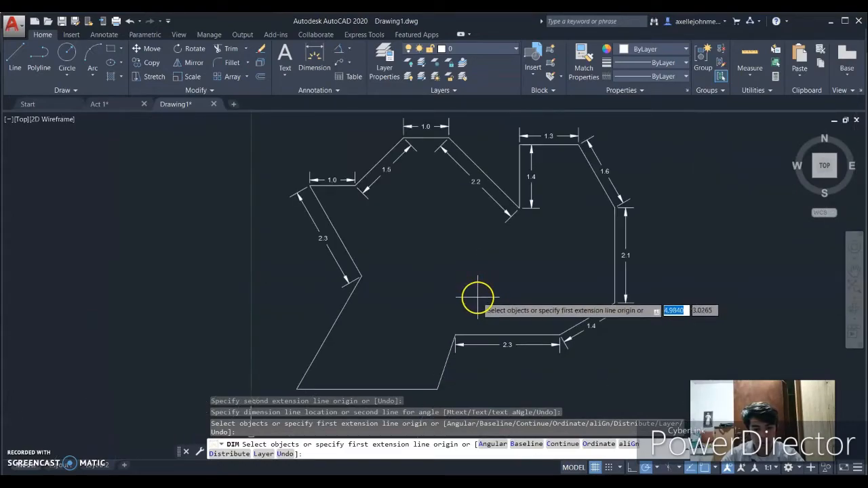
middle_click_drag(476, 263, 471, 271)
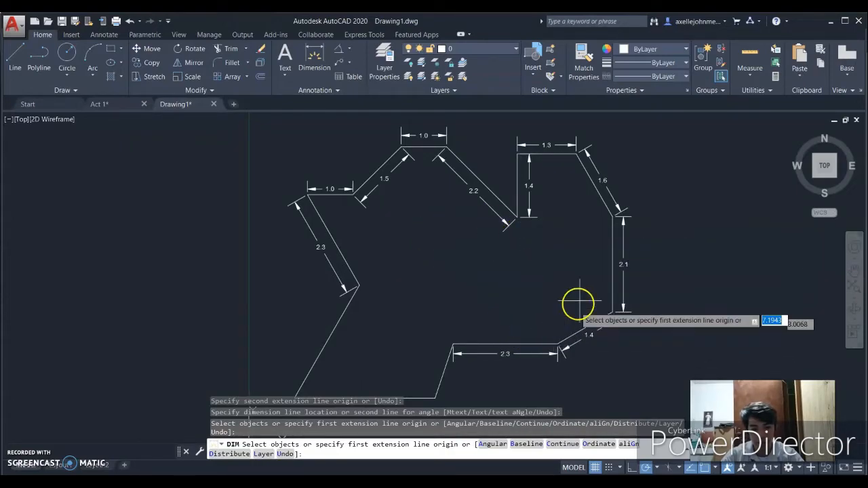
left_click(350, 51)
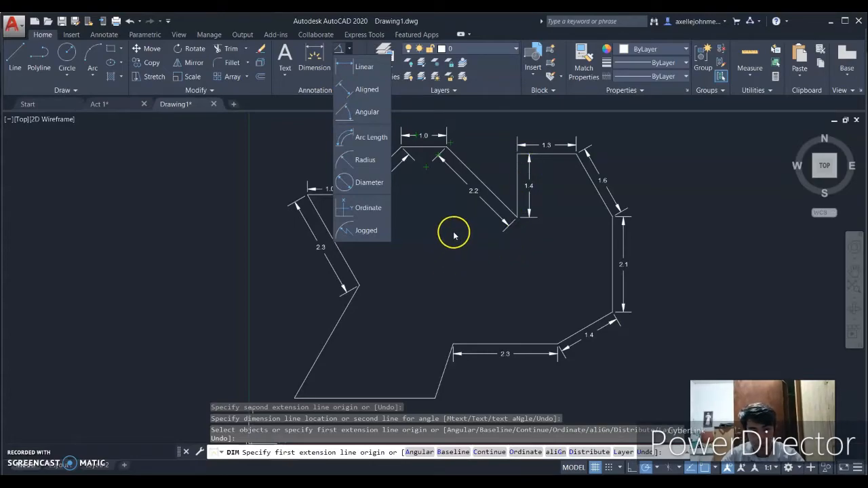
middle_click_drag(457, 247, 449, 183)
left_click(349, 56)
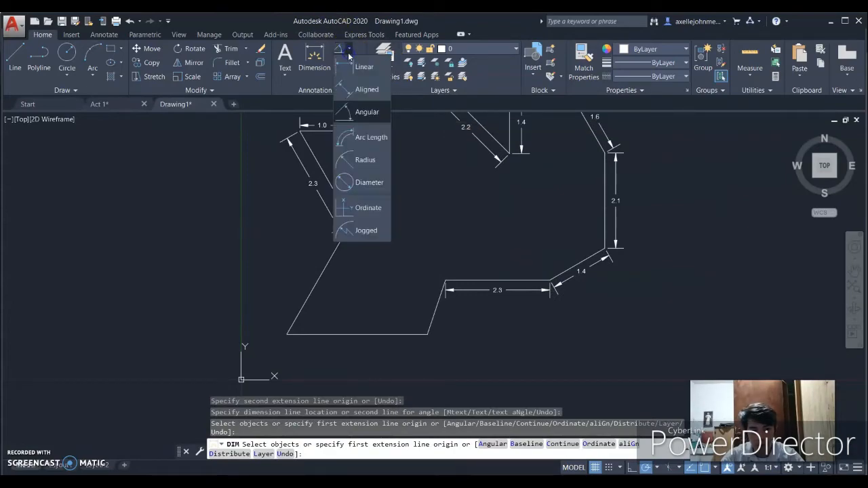
left_click(366, 114)
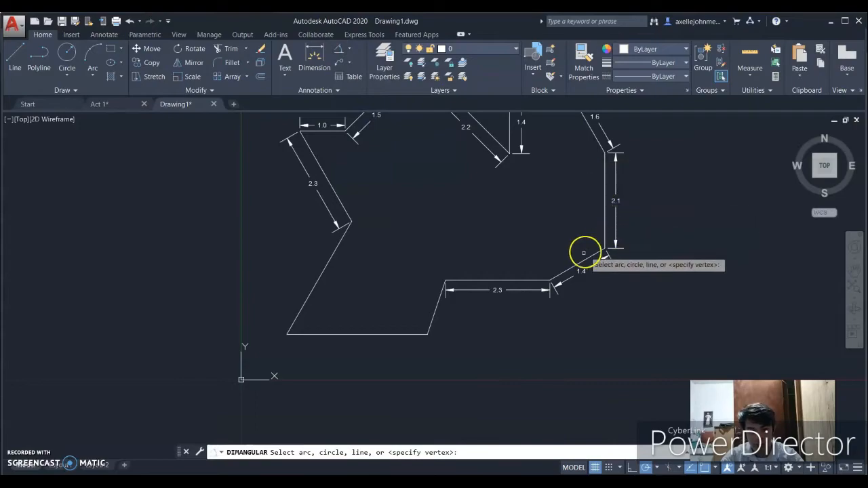
scroll(539, 273, "up", 2)
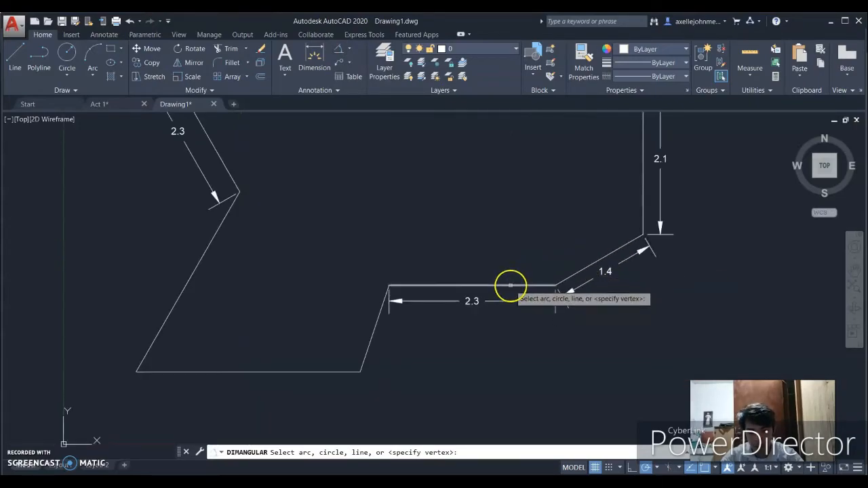
left_click(509, 286)
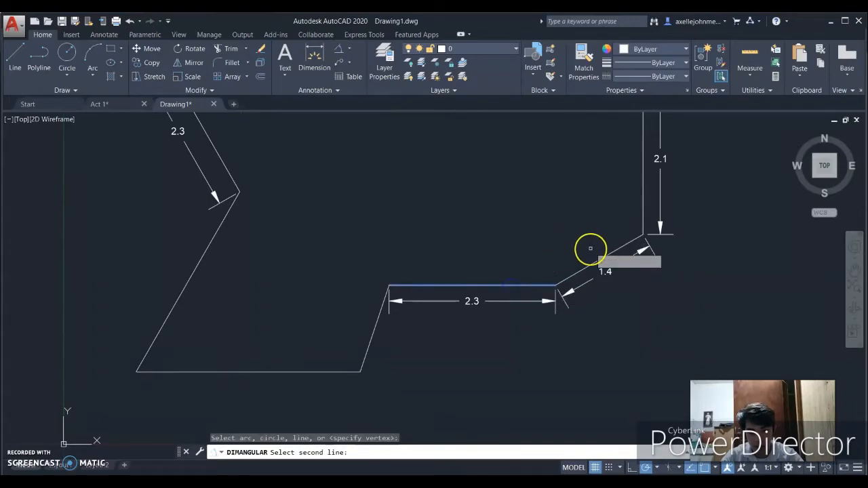
left_click(587, 259)
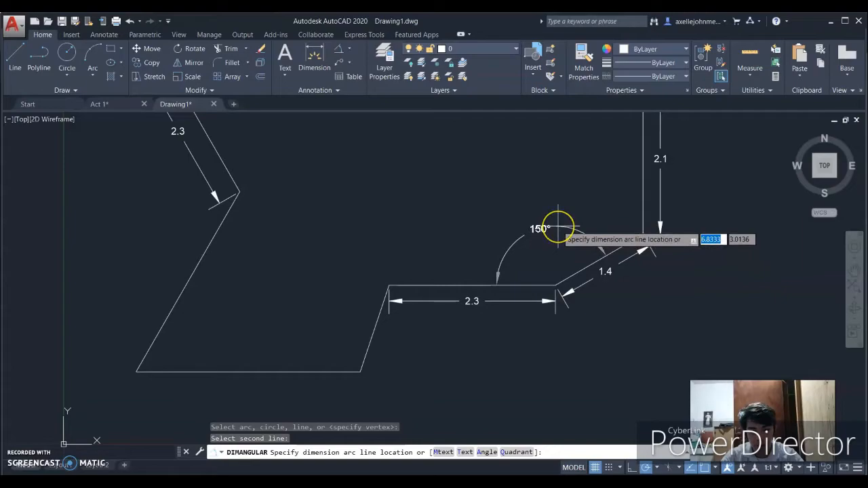
left_click(557, 228)
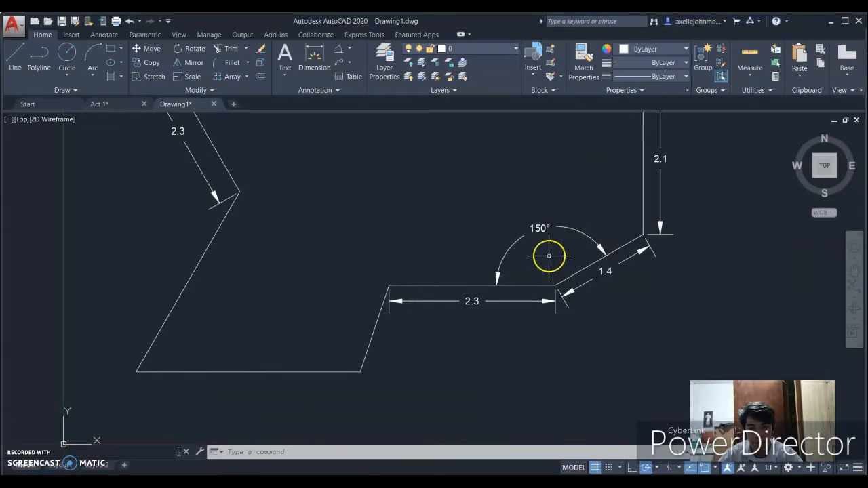
- Add an angular dimension between the right vertical segment and the slanted segment above it, placing the arc inside the outline
middle_click_drag(587, 189, 532, 336)
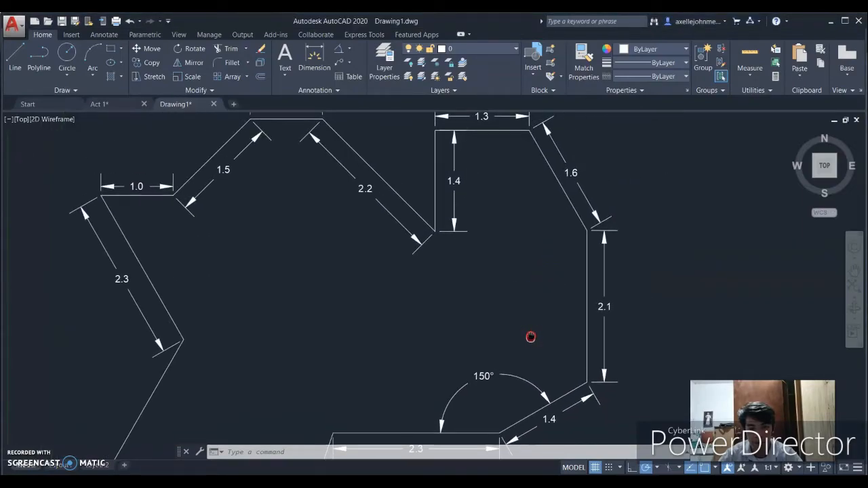
left_click(350, 53)
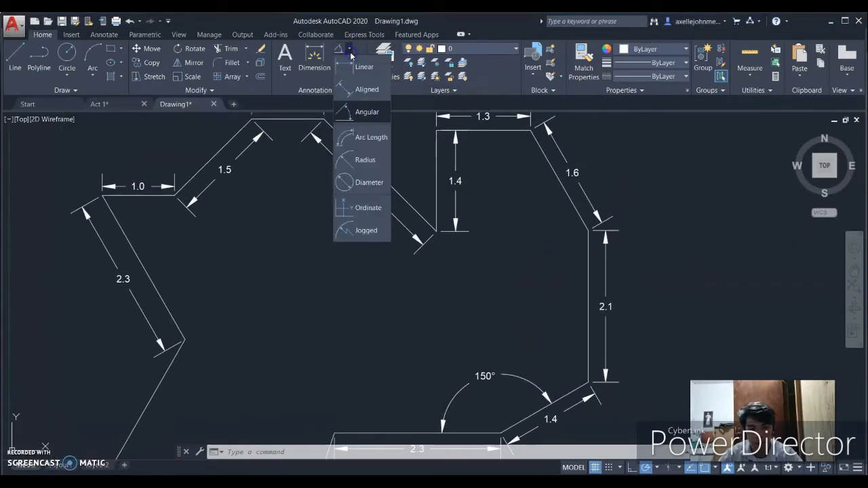
left_click(367, 112)
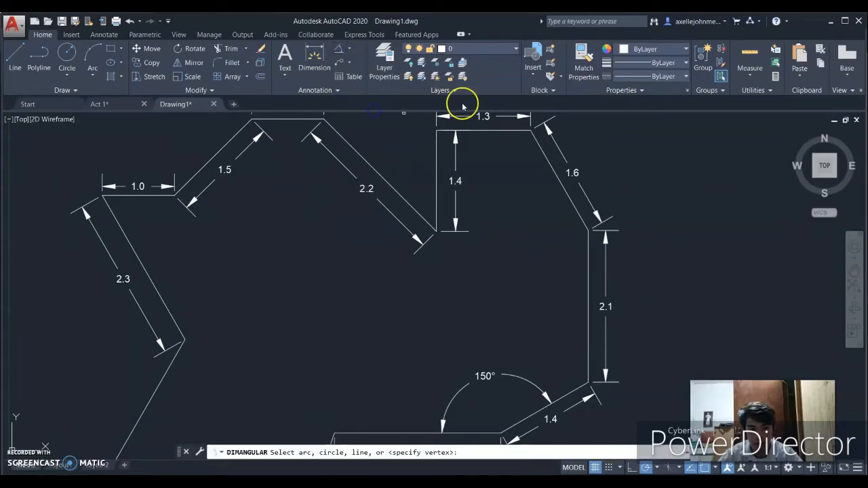
left_click(589, 262)
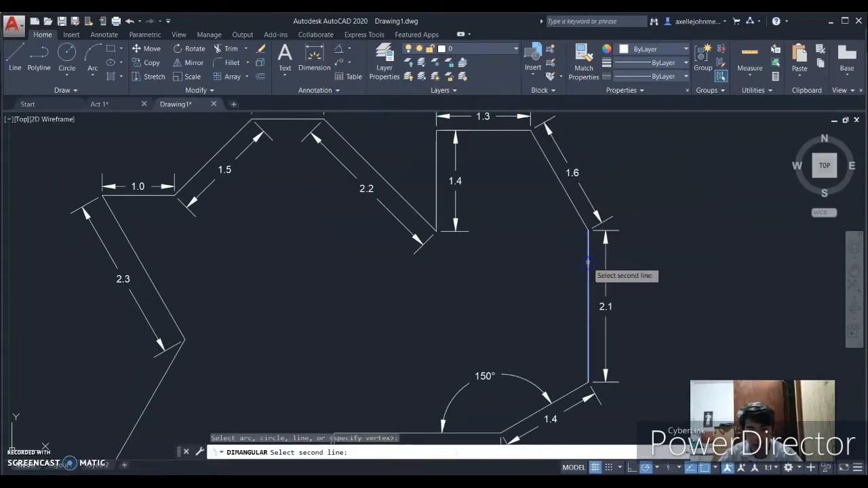
left_click(564, 190)
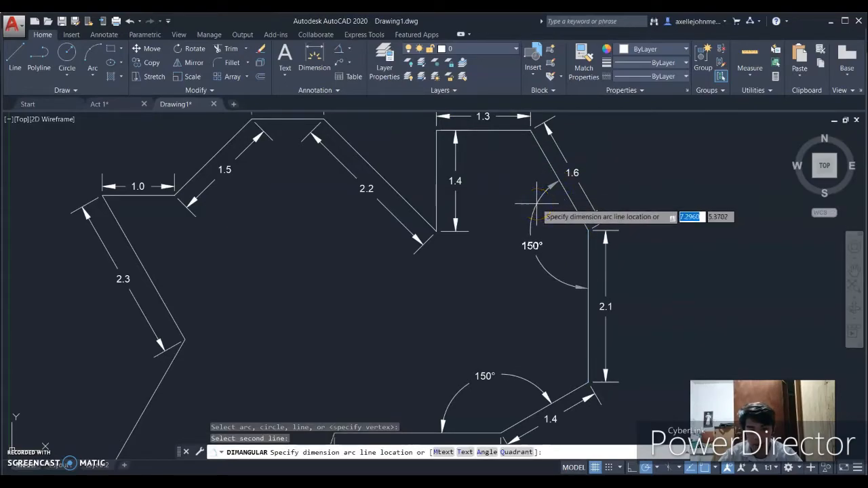
left_click(537, 203)
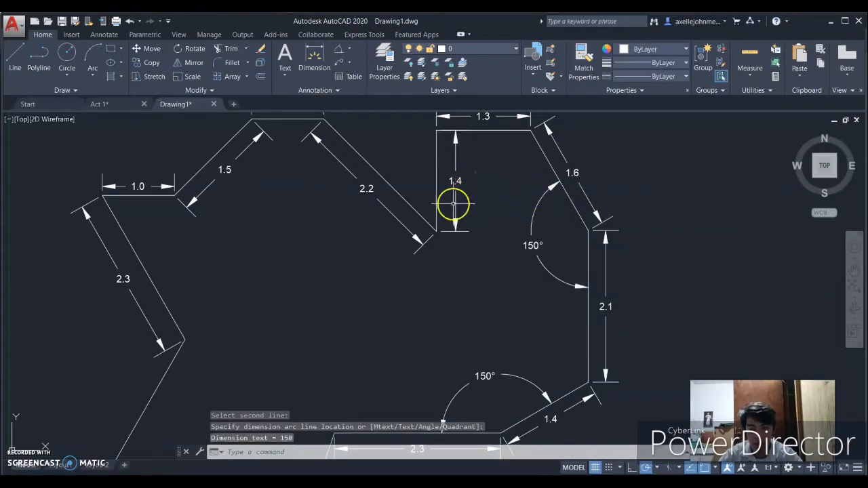
- Add an angular dimension between the notch's vertical segment and the long slanted segment beside it, placing the arc across the notch opening
mouse_move(321, 196)
middle_mouse_down()
mouse_move(328, 244)
mouse_move(318, 246)
middle_mouse_up()
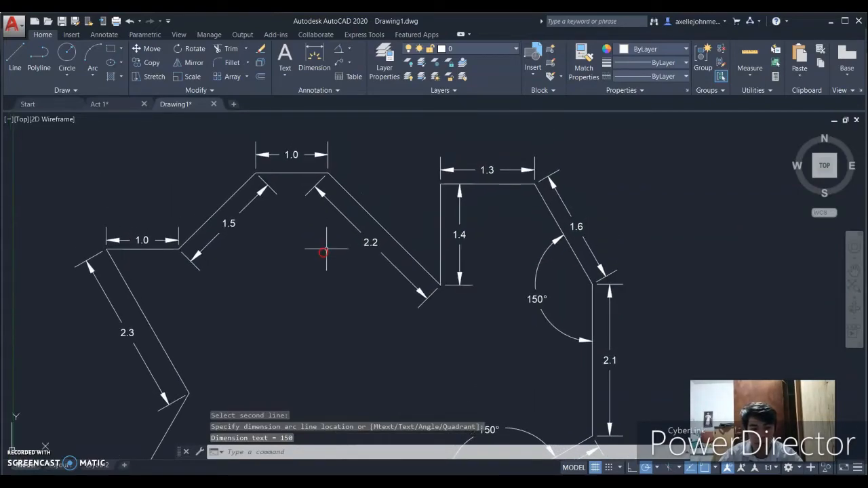
left_click(353, 59)
left_click(354, 112)
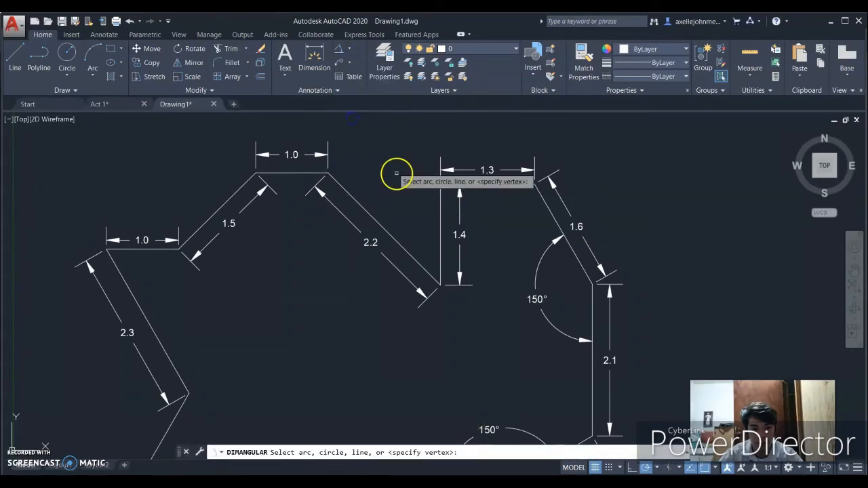
left_click(440, 197)
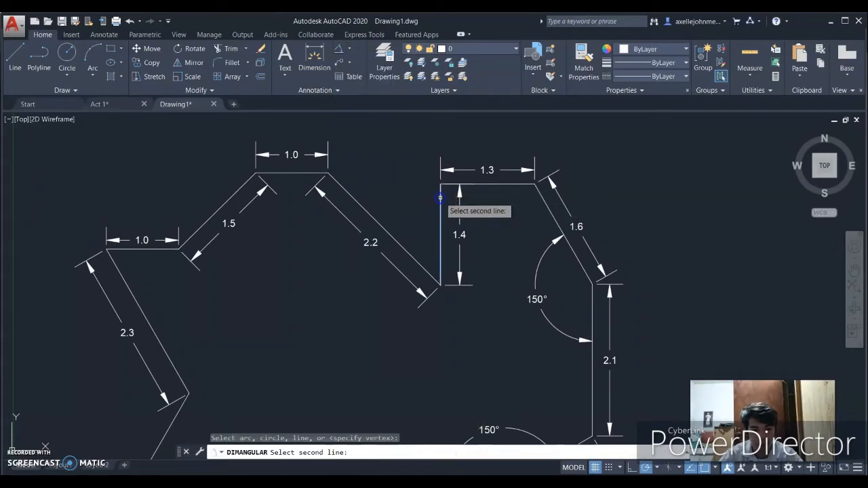
left_click(344, 188)
left_click(346, 190)
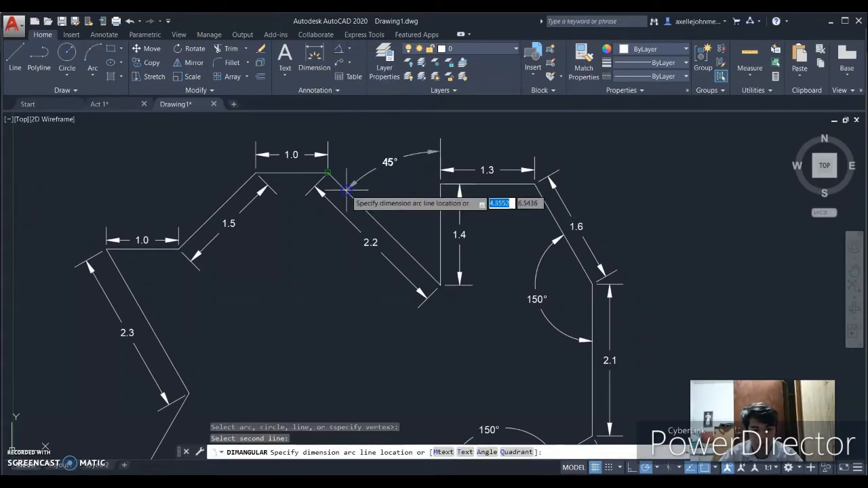
left_click(378, 205)
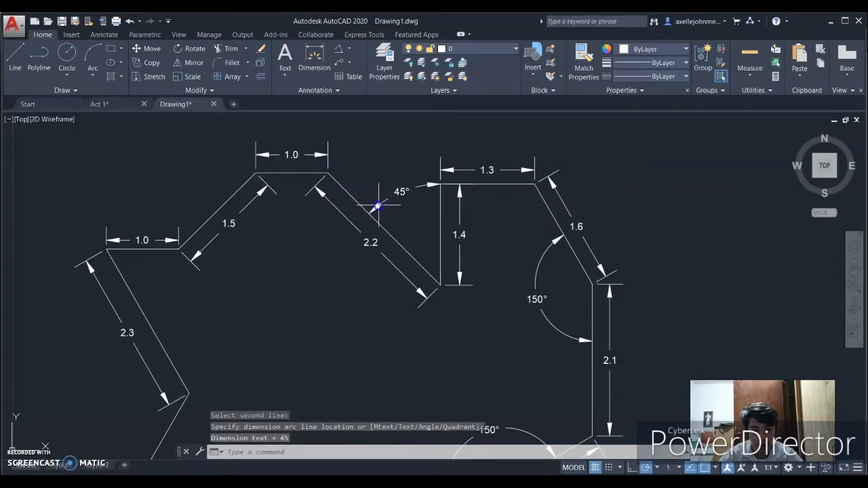
middle_click_drag(306, 215, 508, 195)
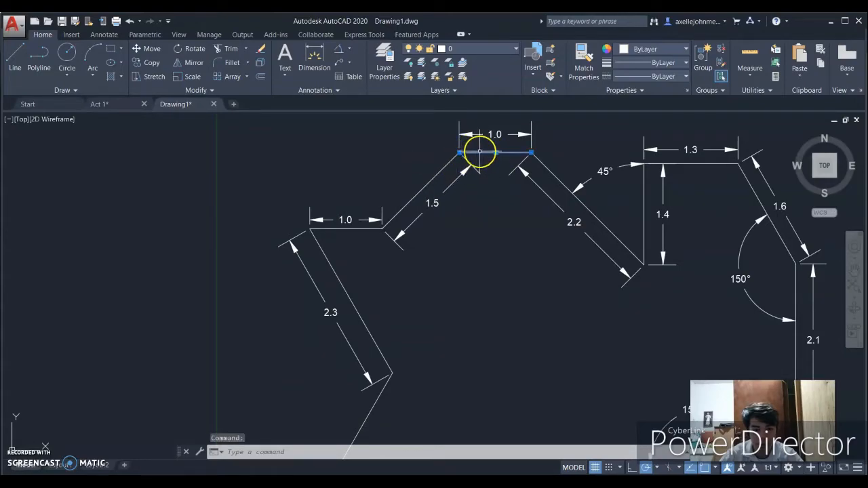
left_click(494, 201)
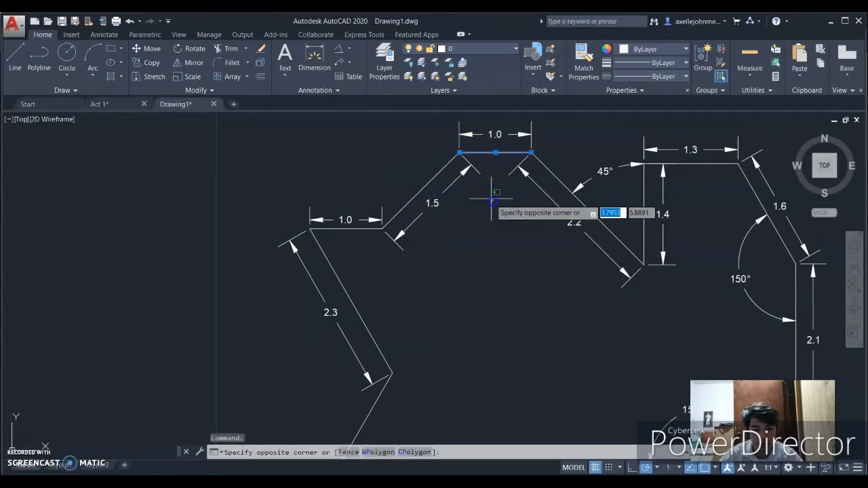
left_click(423, 163)
right_click(422, 164)
left_click(366, 161)
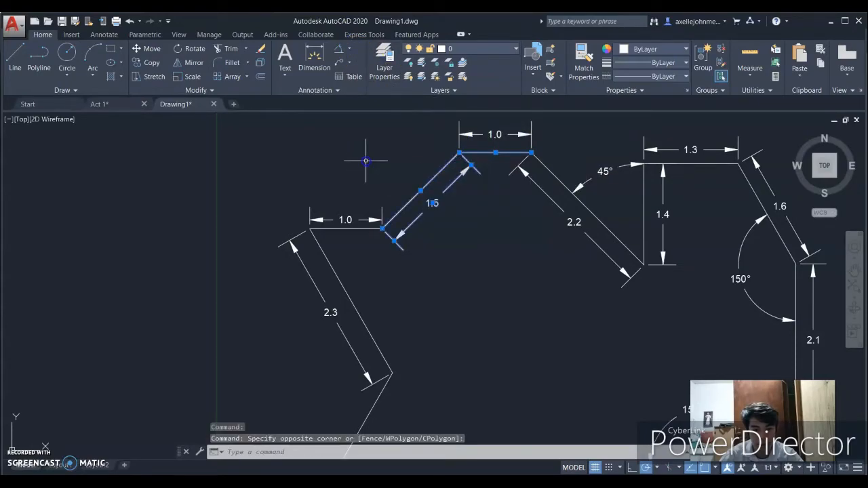
- Add an angular dimension between the topmost horizontal segment and the slanted segment descending left from it, placing the arc across that slanted segment
left_click(346, 52)
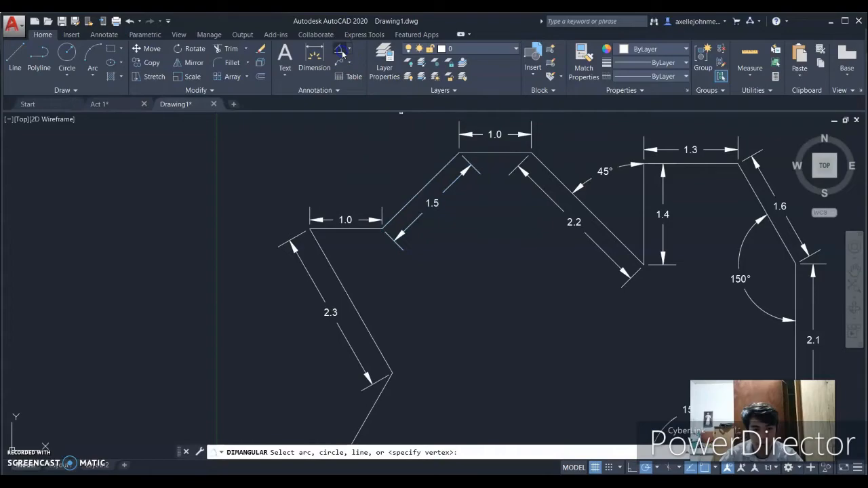
left_click(477, 152)
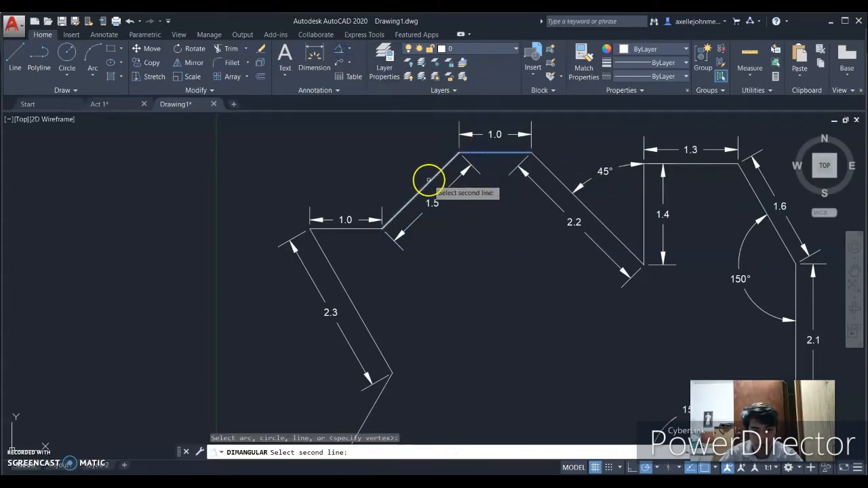
left_click(429, 179)
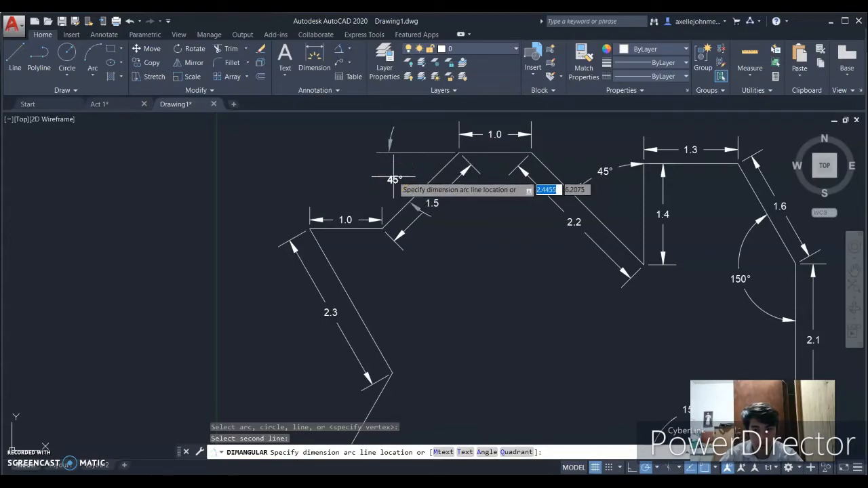
left_click(416, 205)
- Add an angular dimension at the upper-left corner between the short horizontal segment and the descending slanted segment, placing the arc inside the outline
mouse_move(431, 273)
middle_mouse_down()
mouse_move(464, 229)
mouse_move(508, 202)
mouse_move(521, 213)
middle_mouse_up()
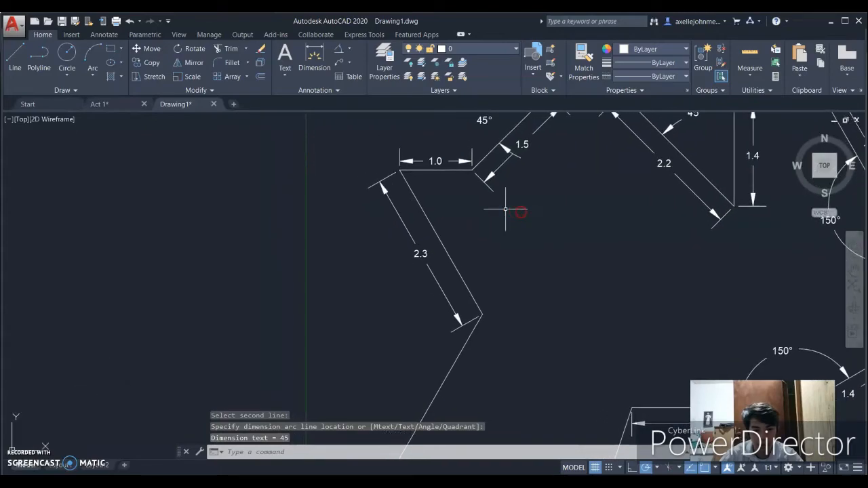
left_click(340, 51)
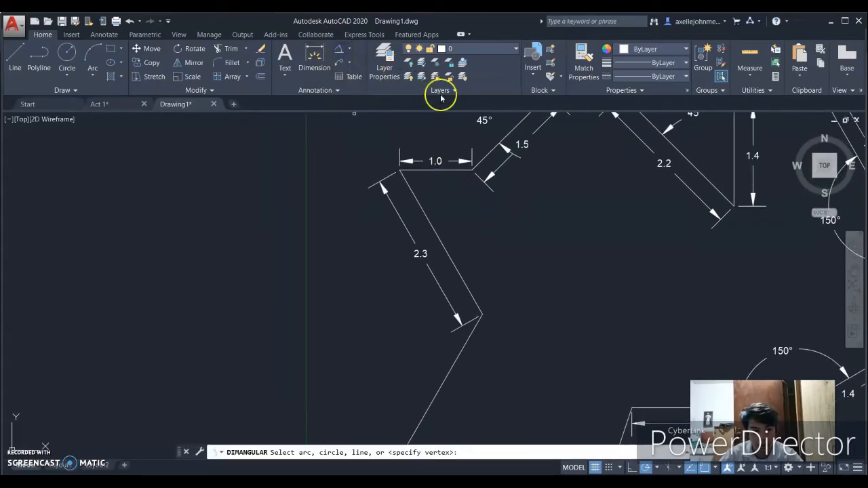
left_click(343, 52)
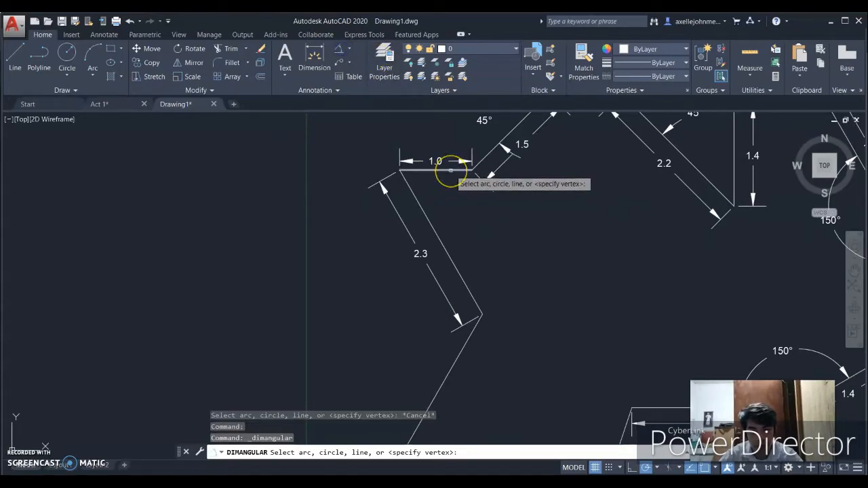
left_click(450, 169)
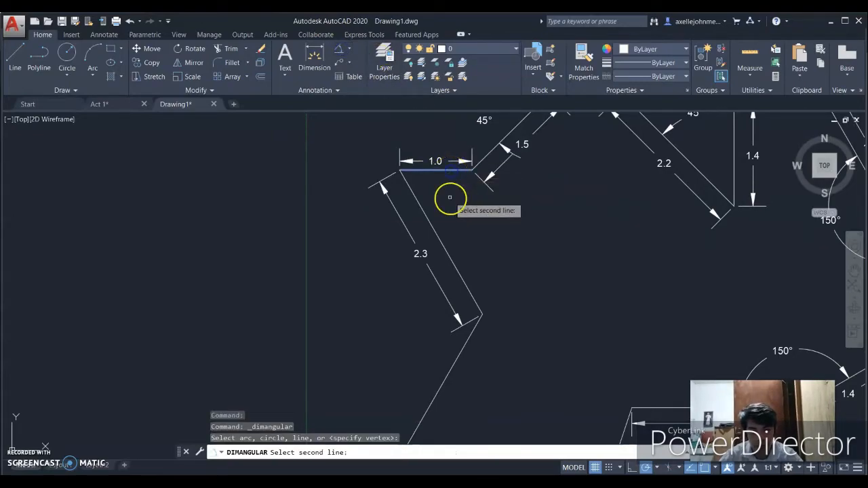
left_click(439, 239)
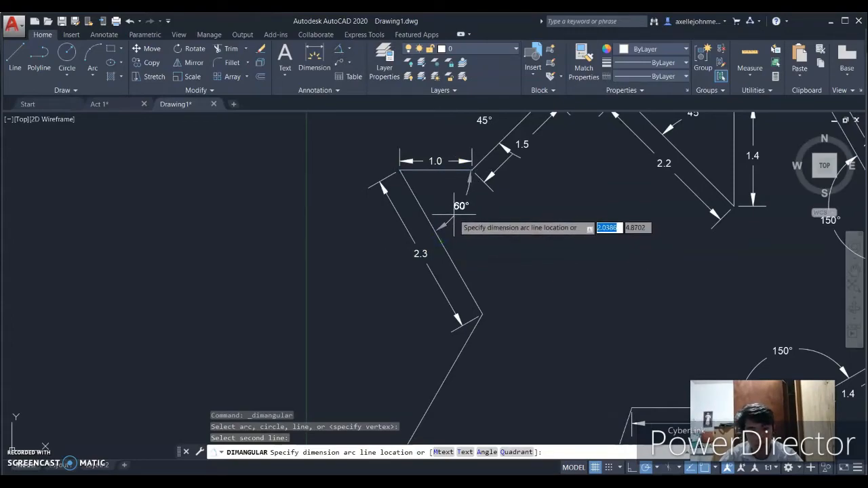
left_click(454, 215)
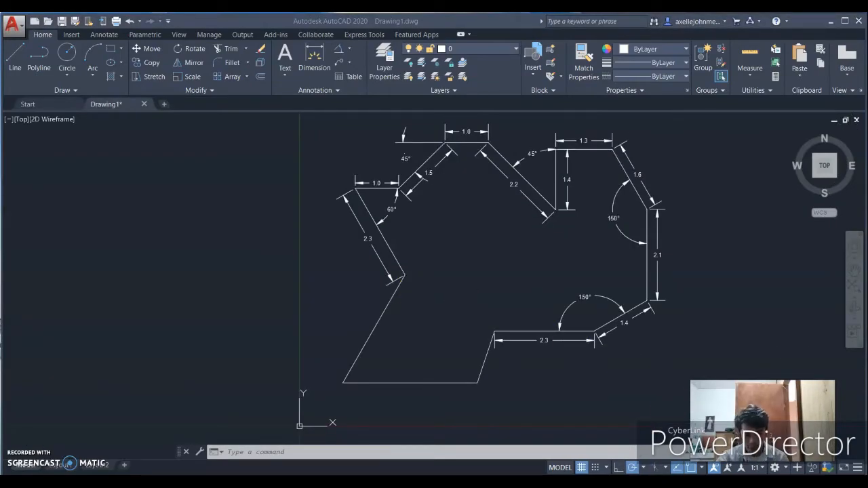
- Draw a short horizontal reference line extending right from the vertex where the two left slanted segments meet
key("alt+Tab")
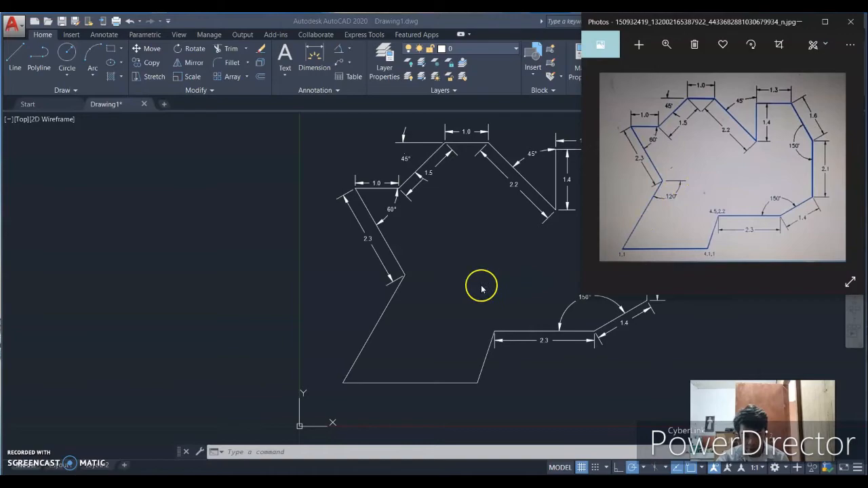
key("alt+Tab")
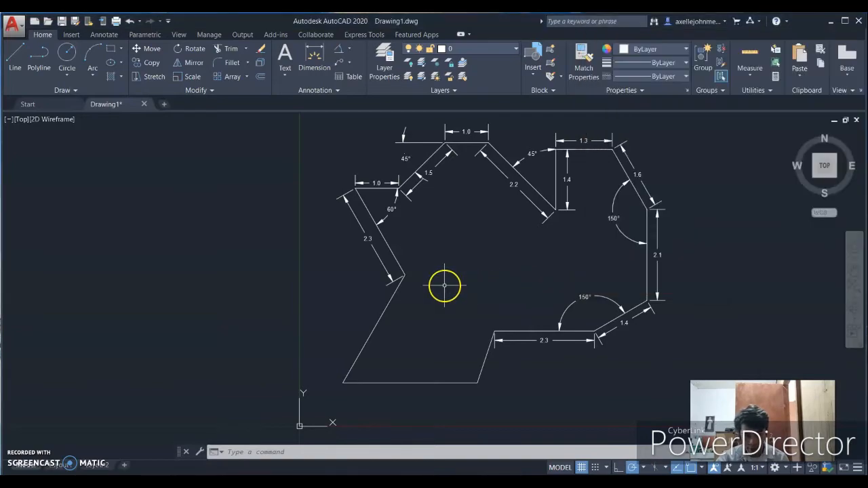
left_click(16, 65)
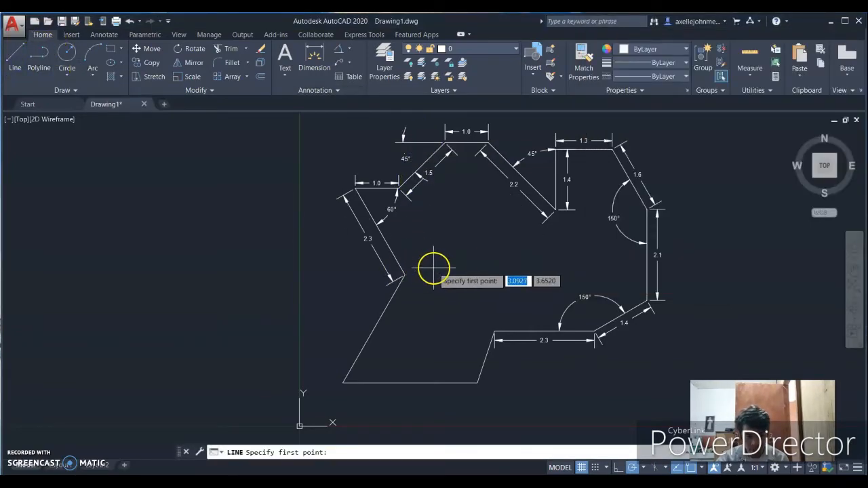
left_click(404, 275)
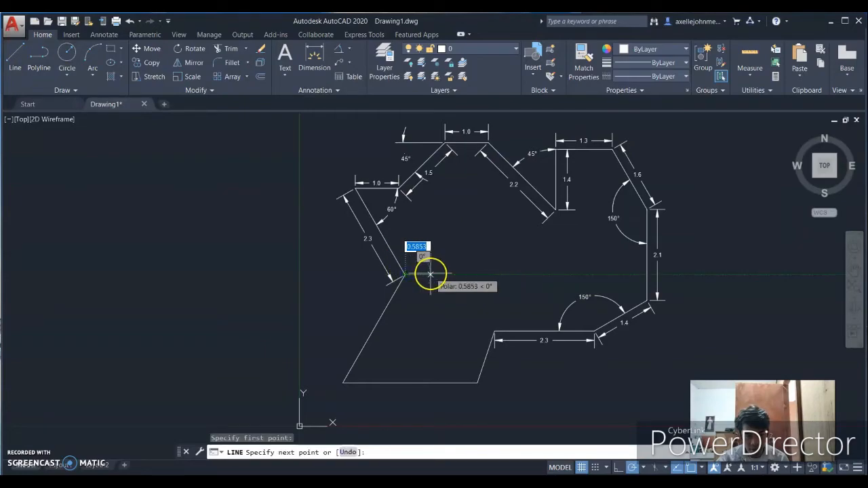
left_click(435, 275)
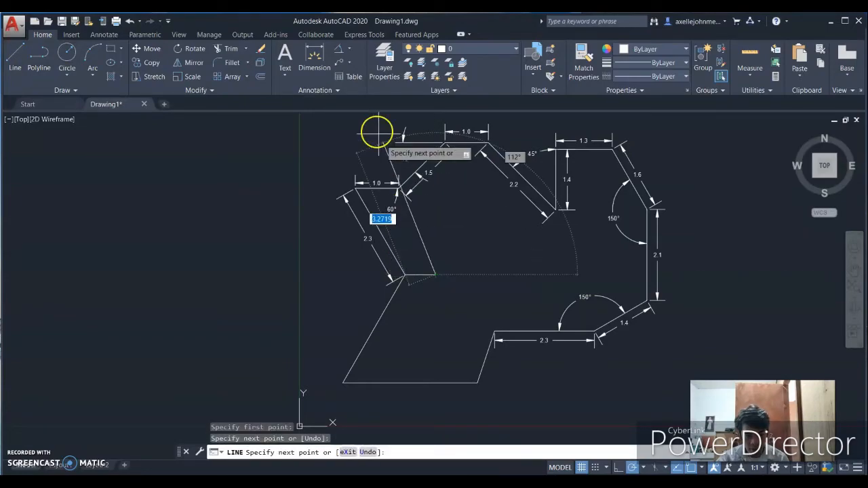
right_click(498, 272)
left_click(527, 285)
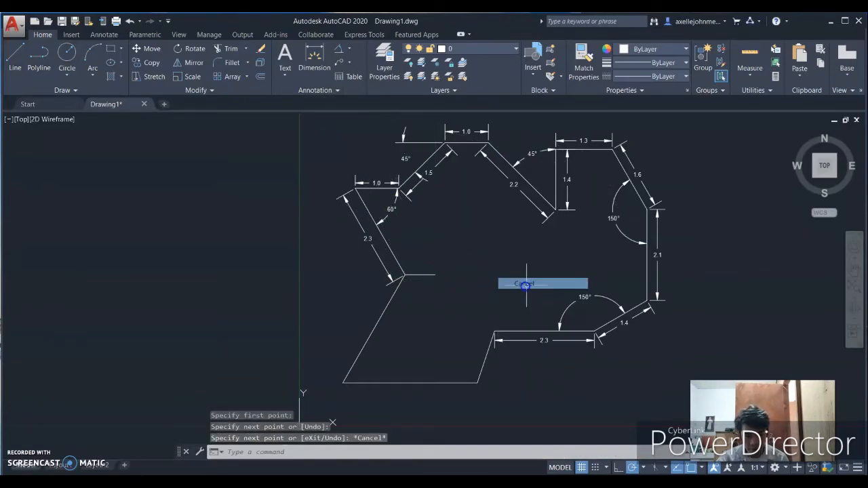
- Add an angular dimension between the short reference line and the slanted segment below it, placing the arc inside the outline
left_click(351, 49)
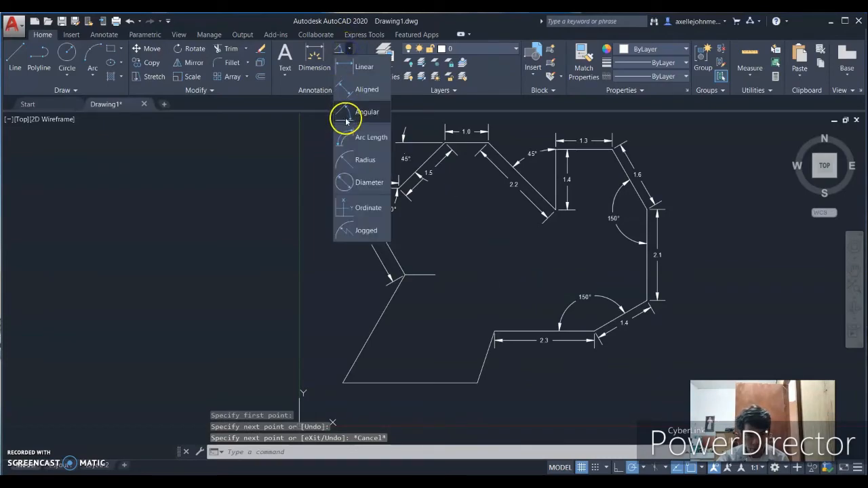
left_click(370, 111)
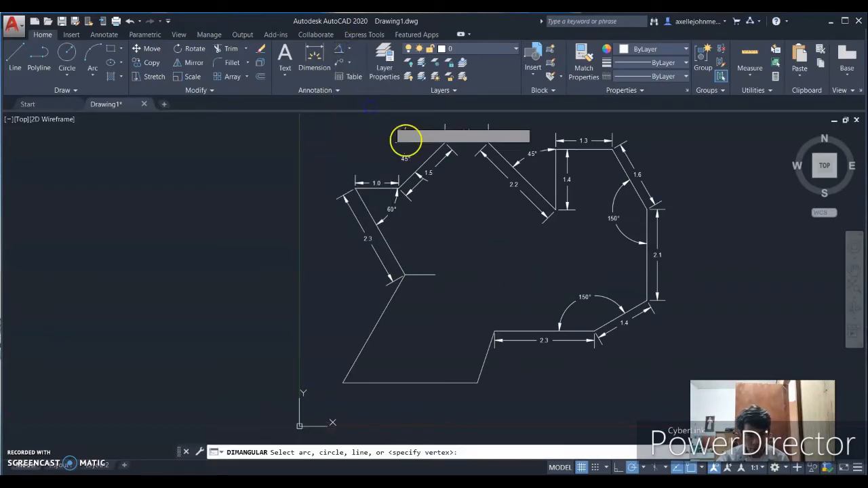
left_click(430, 275)
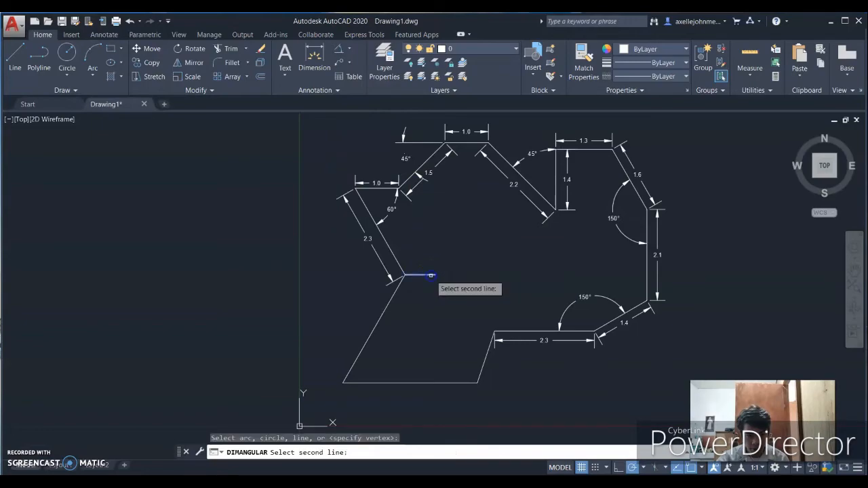
left_click(388, 307)
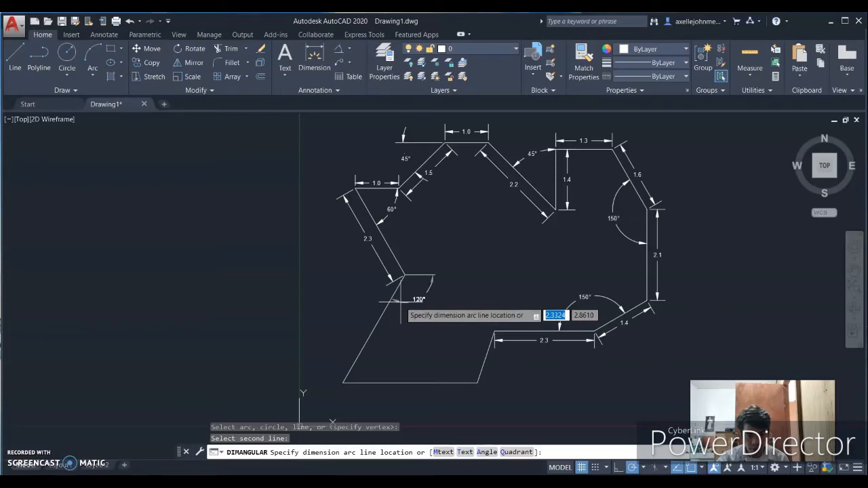
left_click(400, 301)
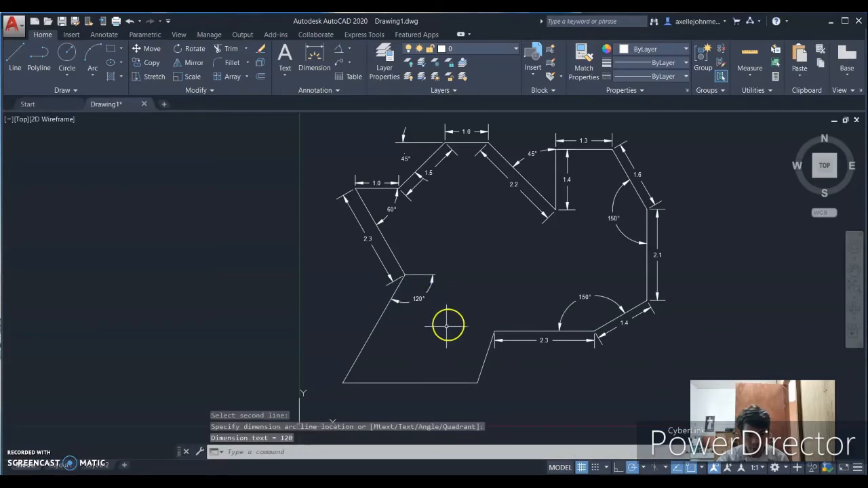
- Add the multiline text label "1,1" just below the outline's lower-left corner
middle_click_drag(446, 327, 462, 312)
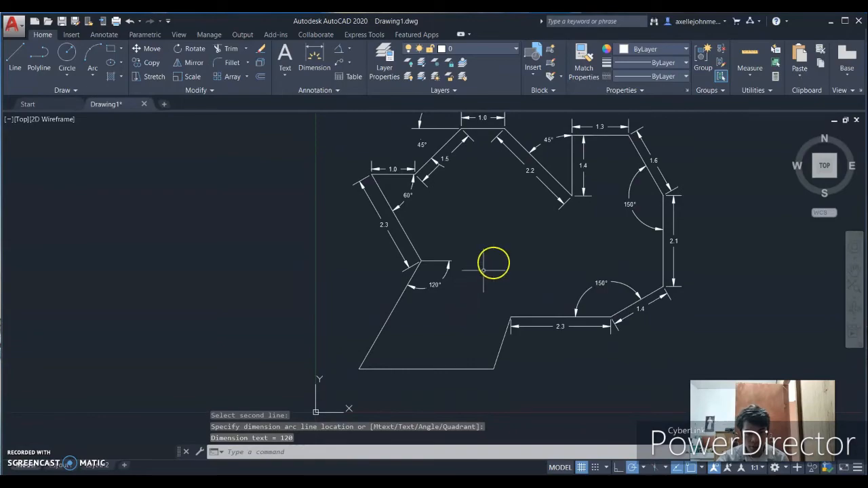
middle_click_drag(500, 268, 494, 283)
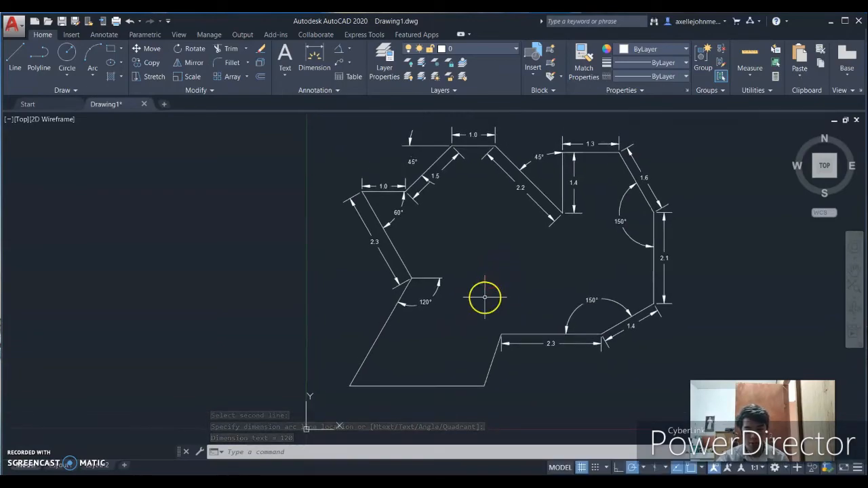
mouse_move(431, 352)
middle_mouse_down()
mouse_move(495, 270)
mouse_move(489, 255)
middle_mouse_up()
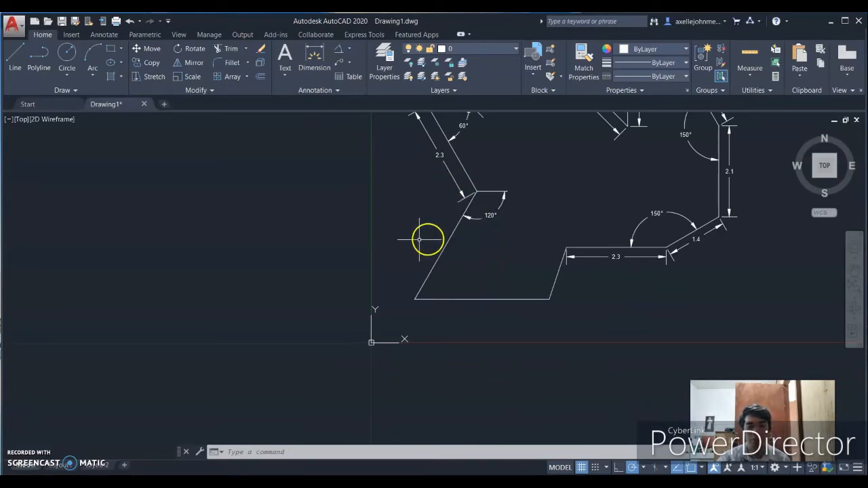
scroll(474, 278, "down", 2)
scroll(469, 273, "up", 5)
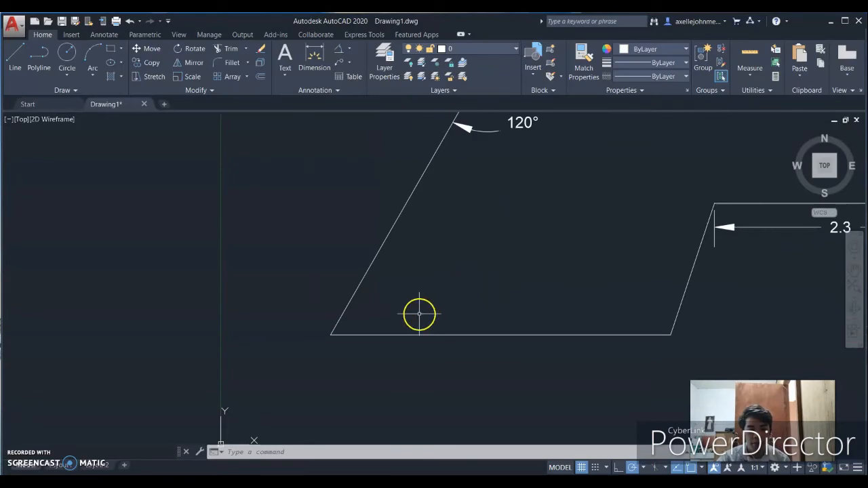
middle_click_drag(405, 311, 428, 288)
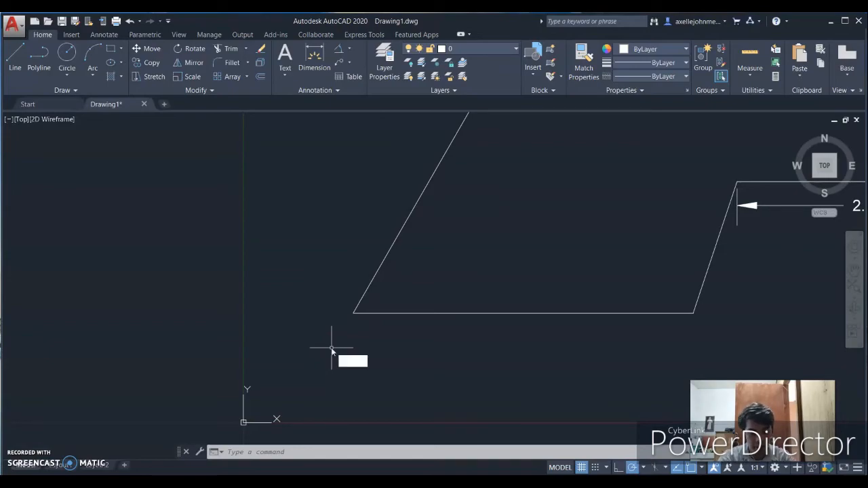
type("mtext")
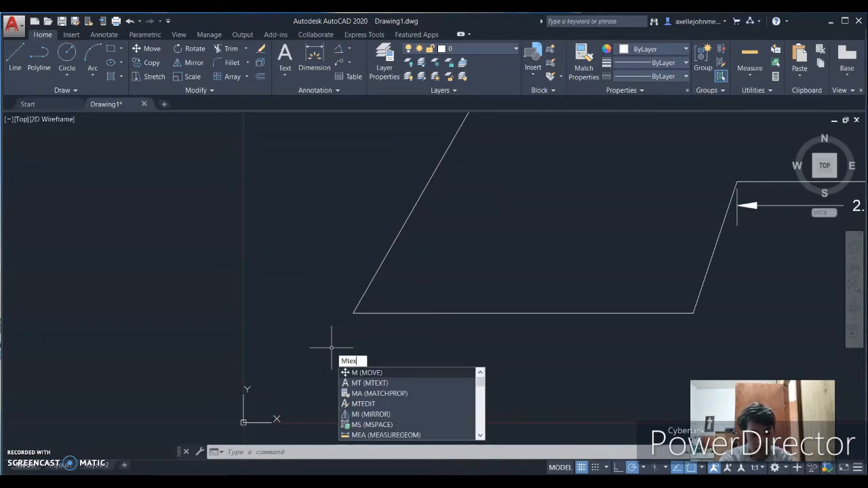
key("Return")
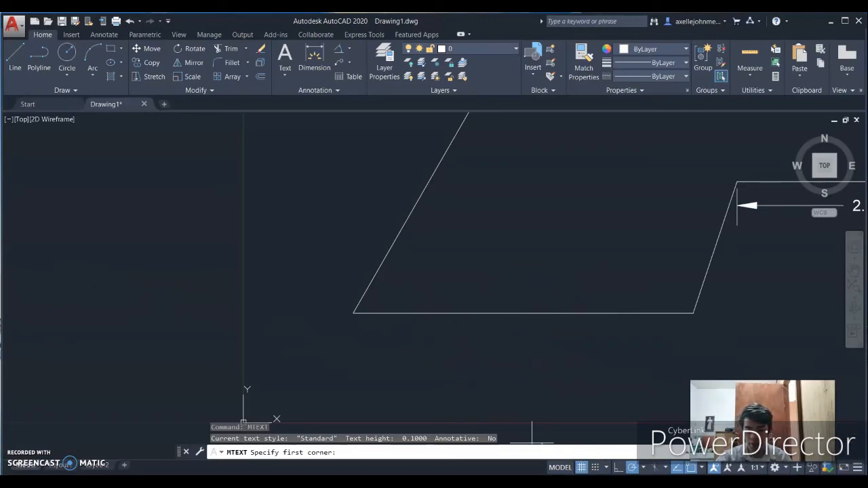
left_click(341, 318)
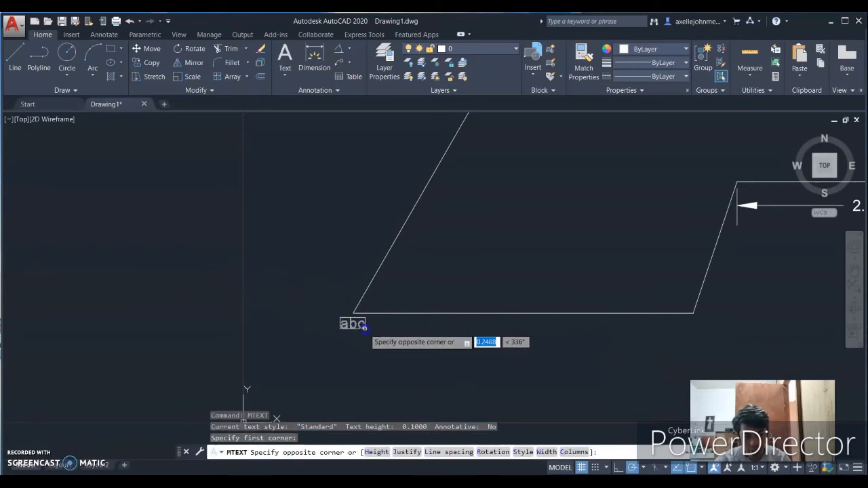
left_click(356, 322)
left_click(357, 328)
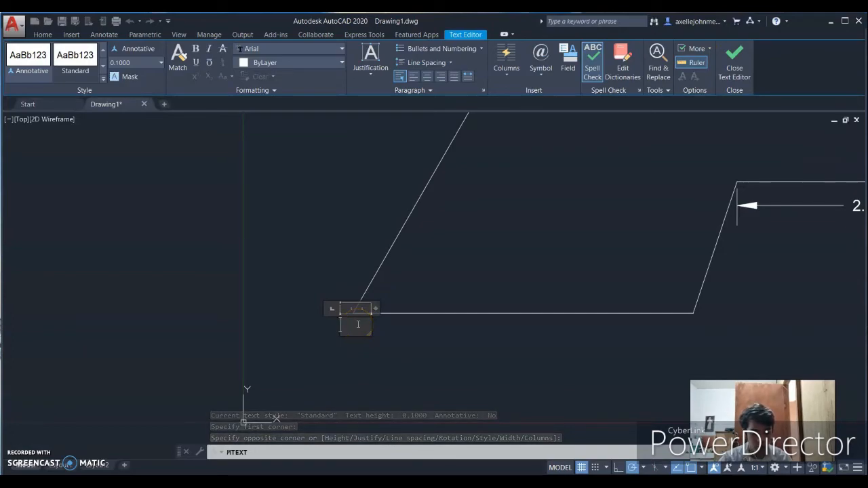
type("1,1")
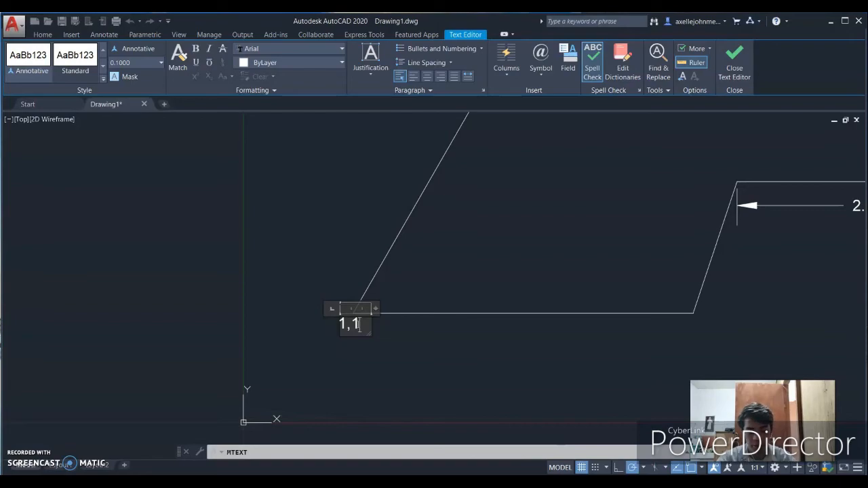
left_click(466, 310)
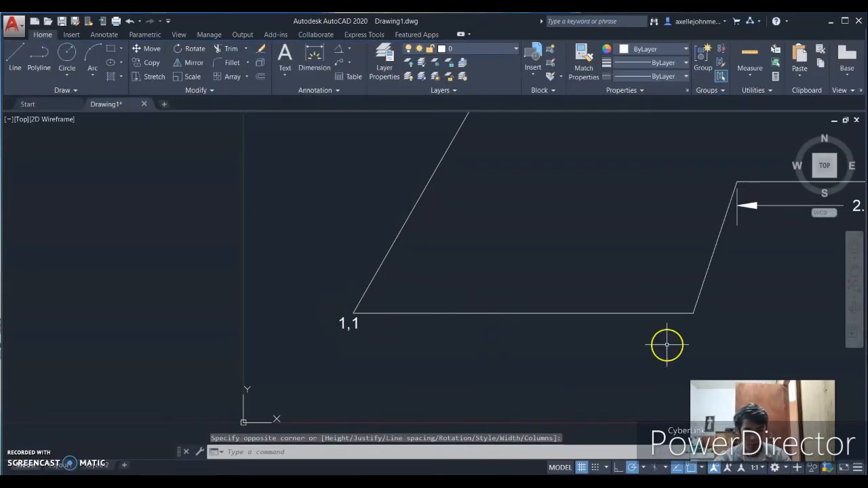
- Add the multiline text label "4.1,1" just below the right end of the outline's bottom edge
middle_click_drag(651, 333, 583, 339)
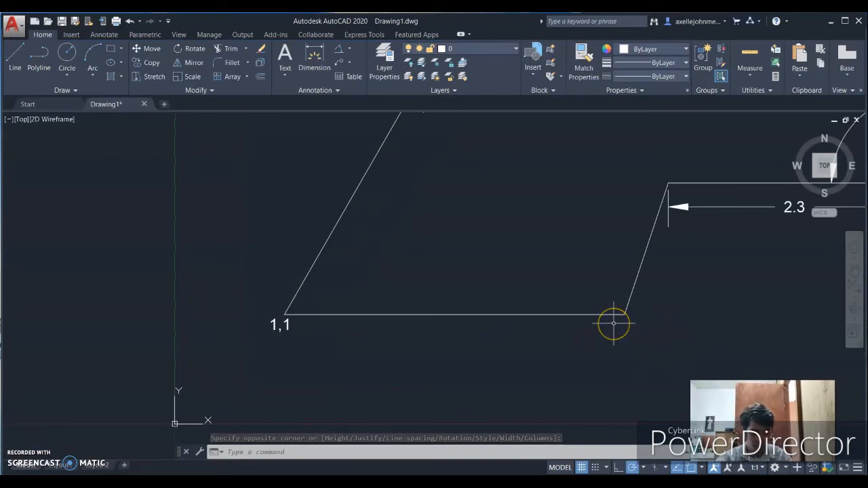
type("Mtext")
key("Return")
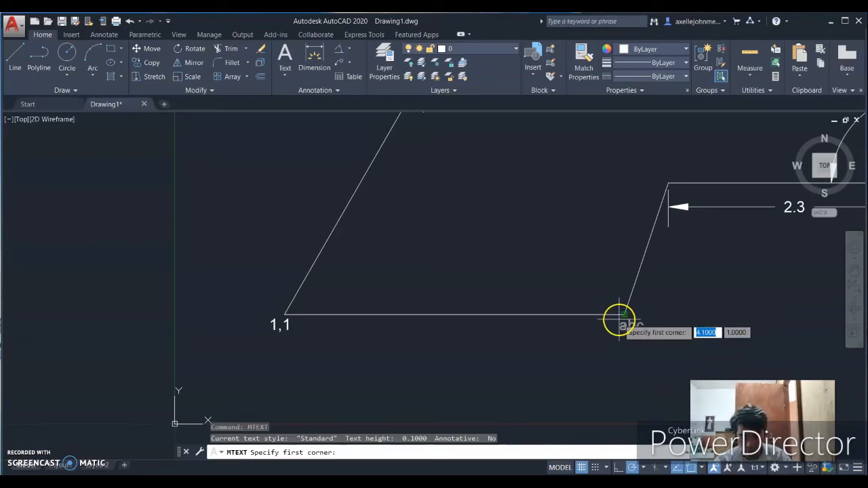
left_click(623, 315)
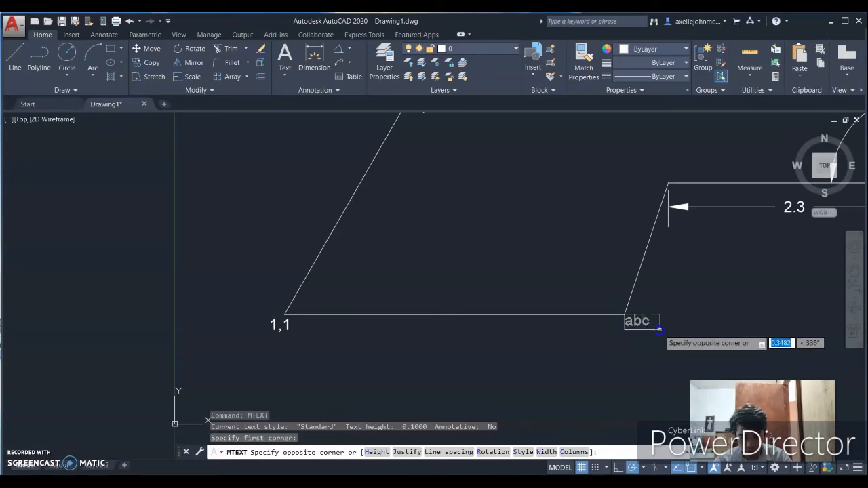
left_click(654, 327)
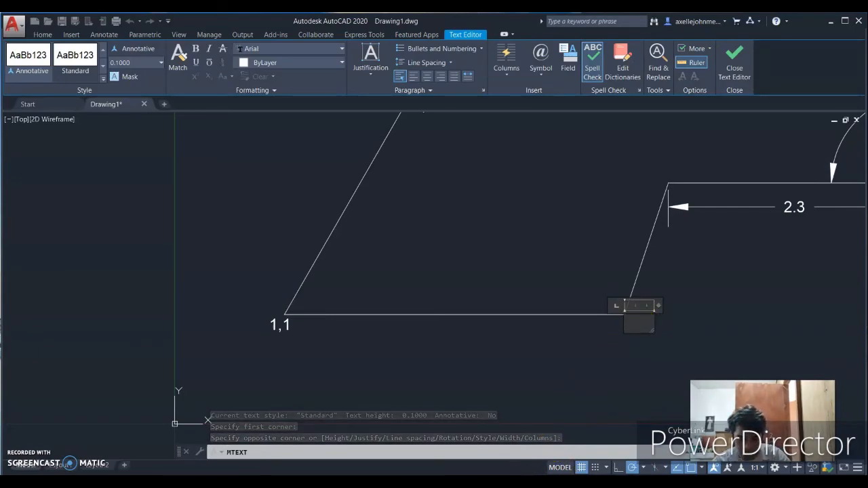
left_click(573, 483)
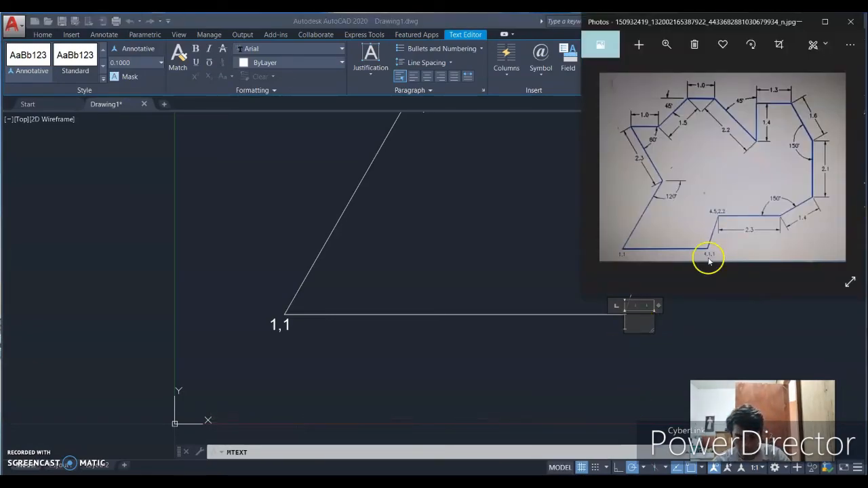
left_click(570, 283)
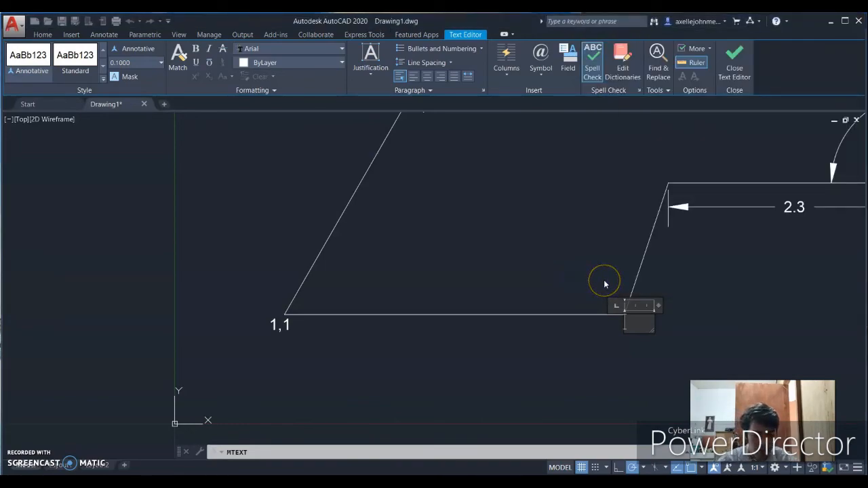
type(".1,")
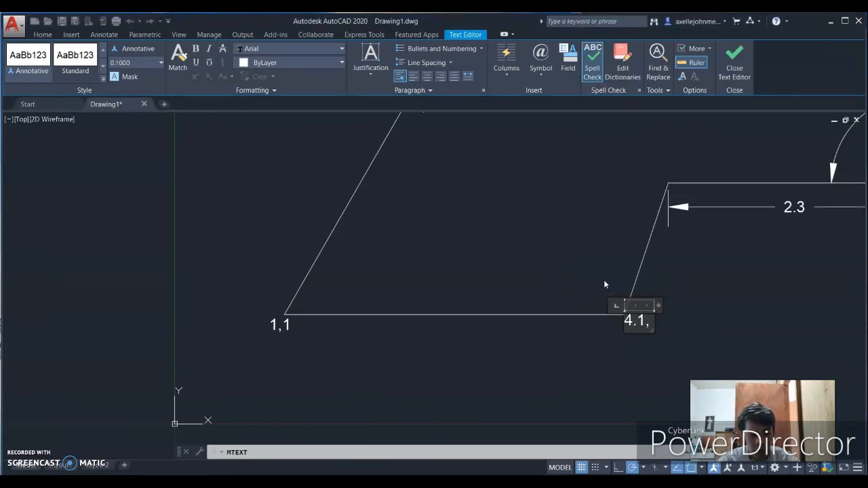
type("1")
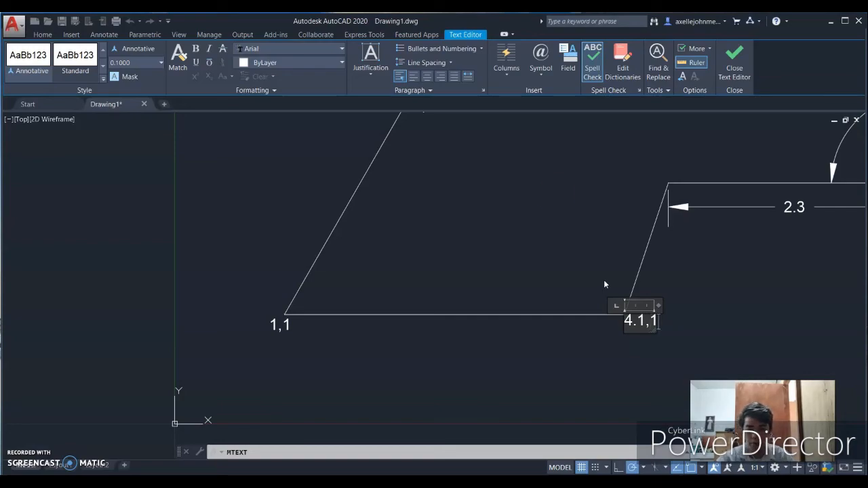
left_click(590, 216)
- Add the multiline text label "4.5,2.2" just above the left end of the 2.3 horizontal segment
middle_click_drag(617, 196, 539, 226)
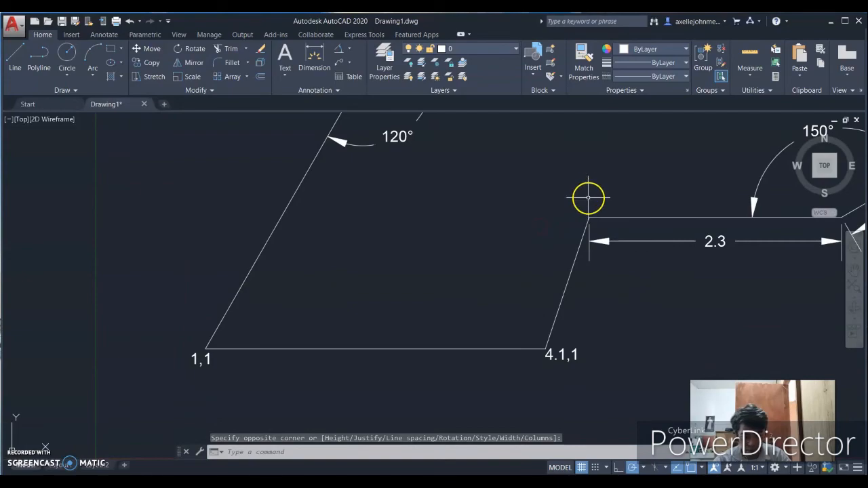
type("MtEXT")
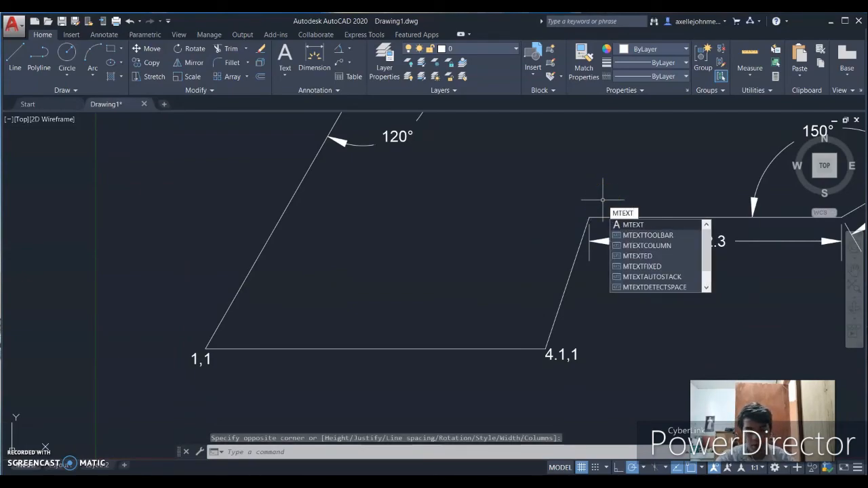
key("Return")
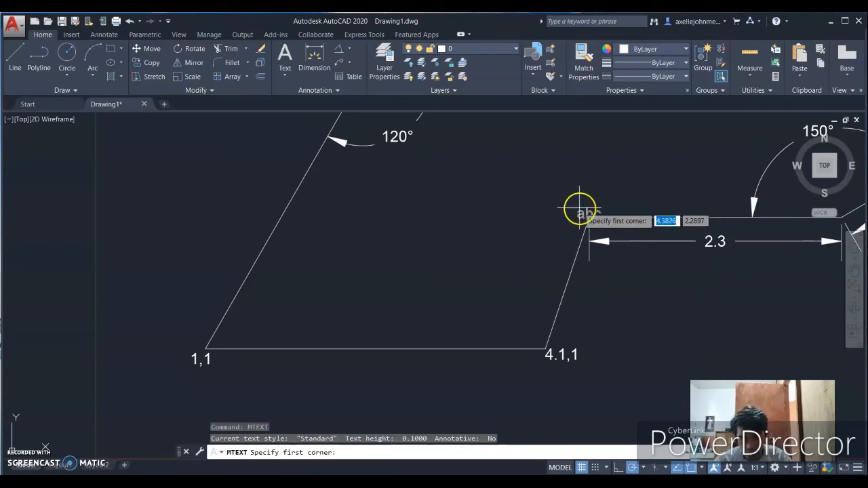
left_click(580, 207)
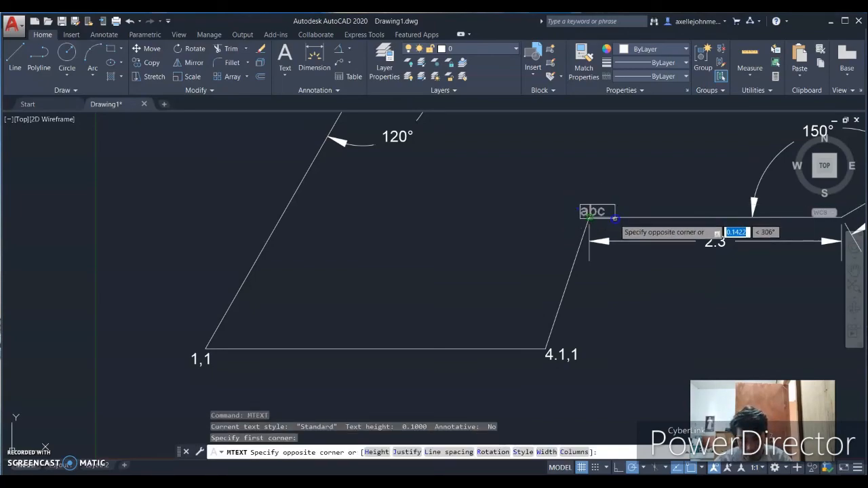
left_click(589, 215)
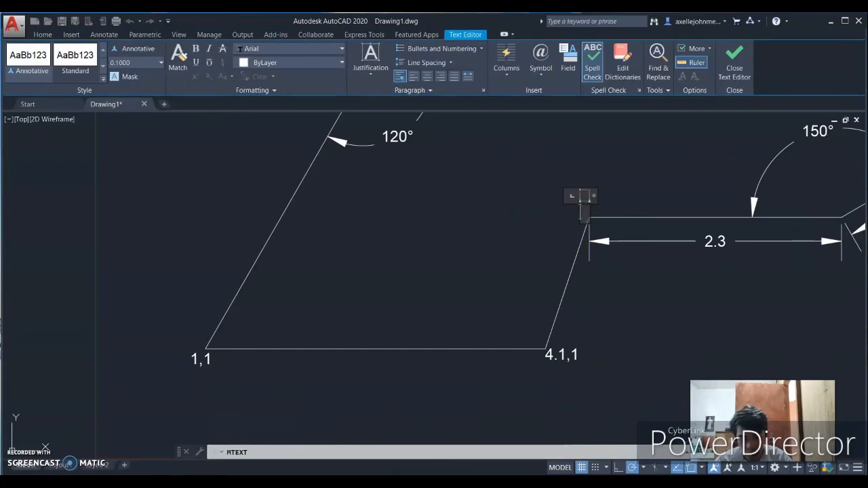
left_click(584, 481)
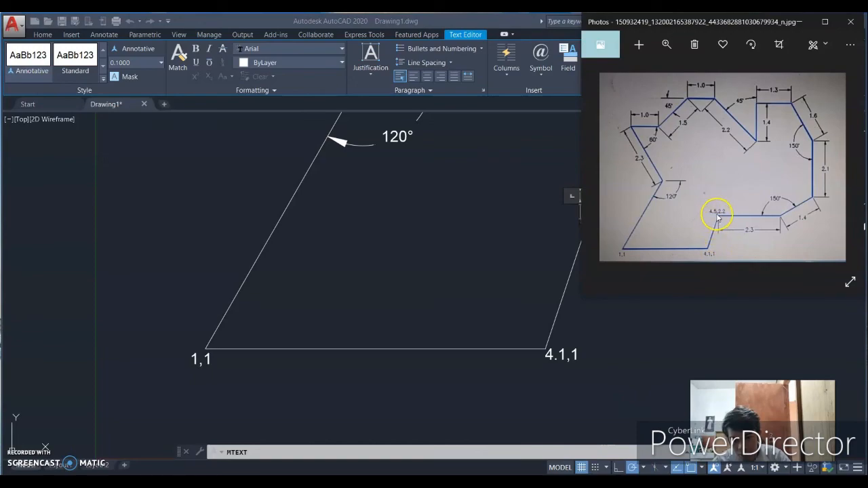
left_click(558, 204)
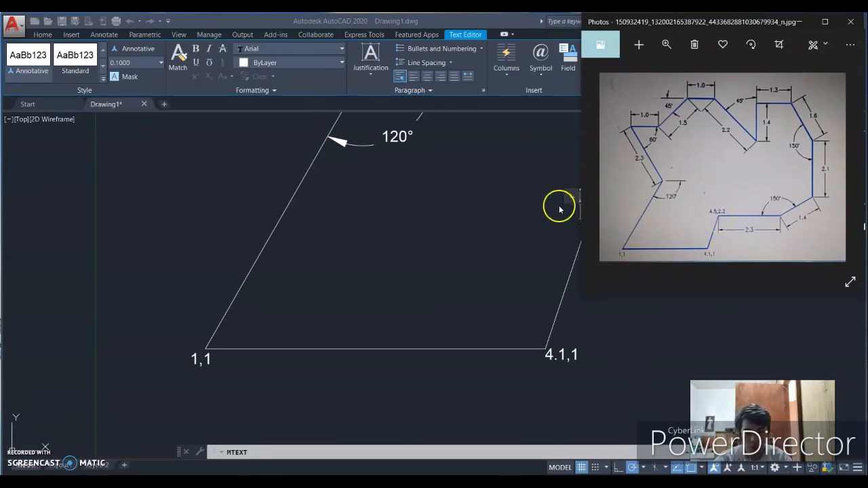
left_click(583, 220)
type("4.5")
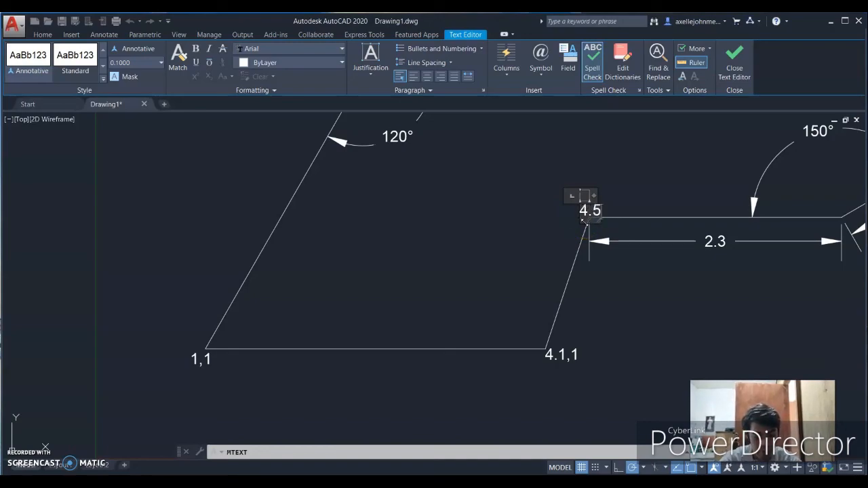
type(",2")
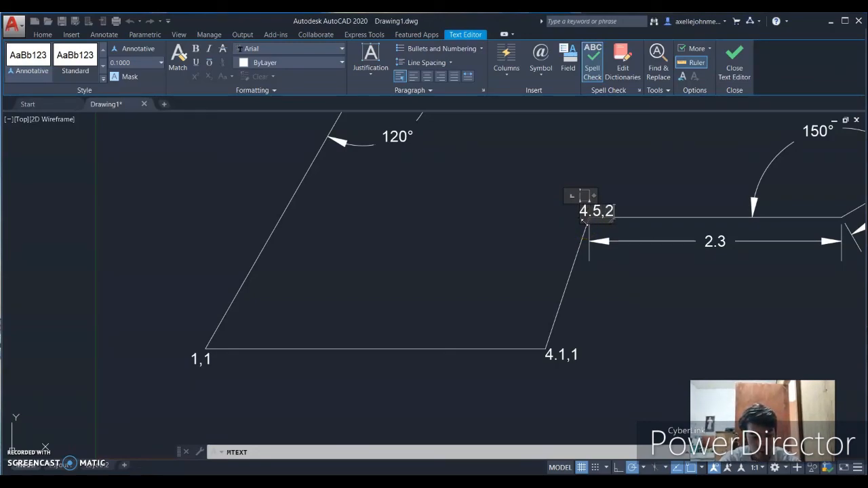
type(".2")
left_click(630, 180)
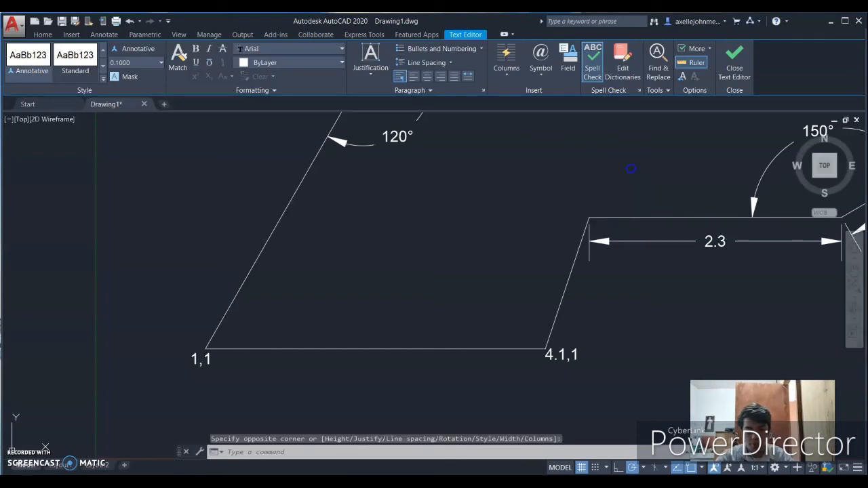